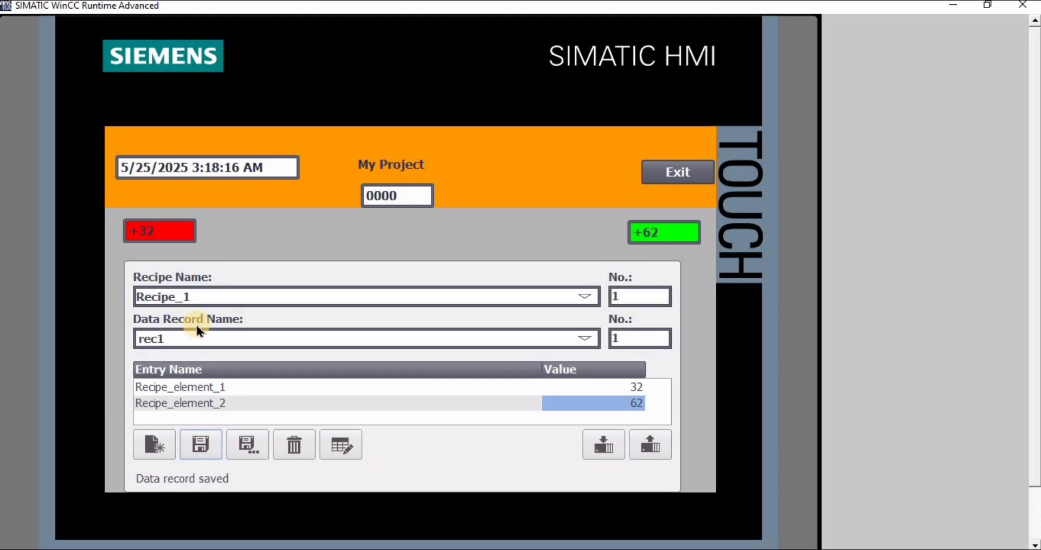
Retype the data record name as 'rec' using the on-screen keyboard
left_click(183, 337)
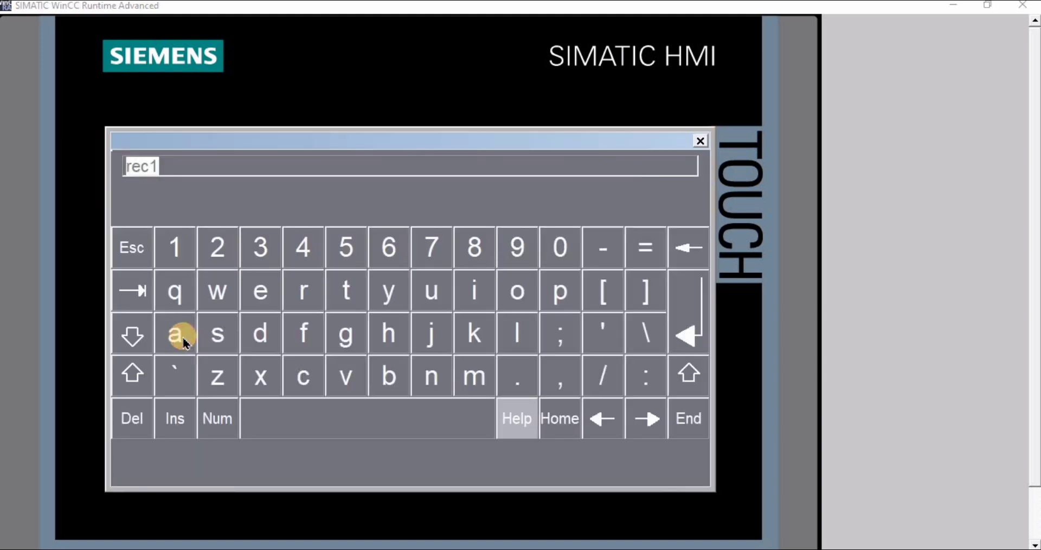
left_click(292, 292)
left_click(269, 291)
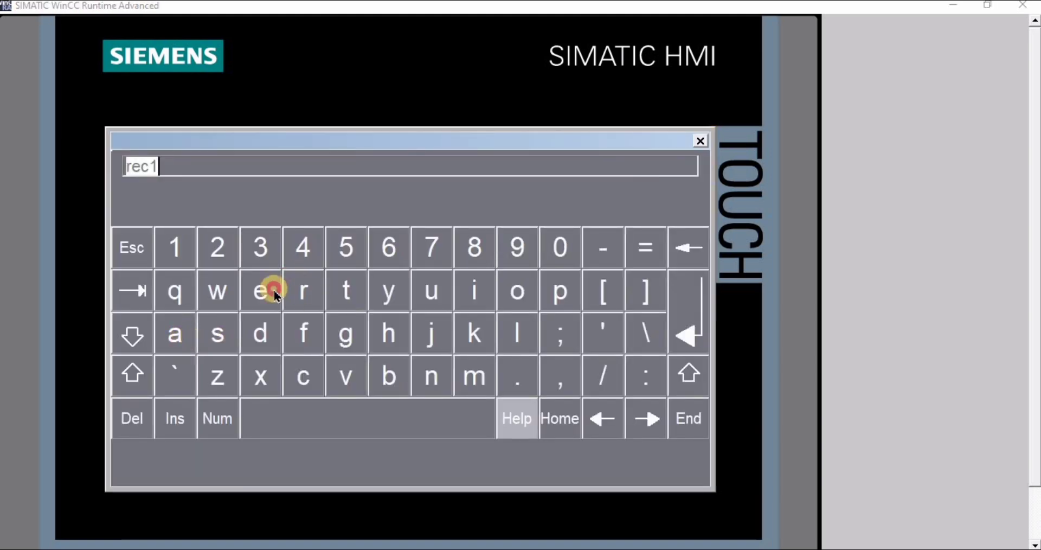
left_click(301, 378)
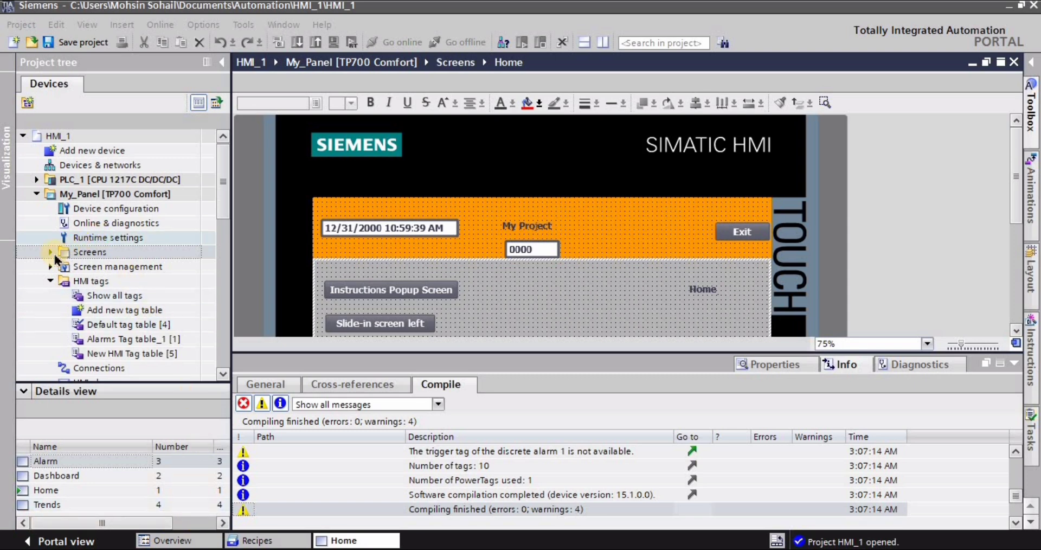
Add a new screen under My_Panel's Screens folder
left_click(35, 193)
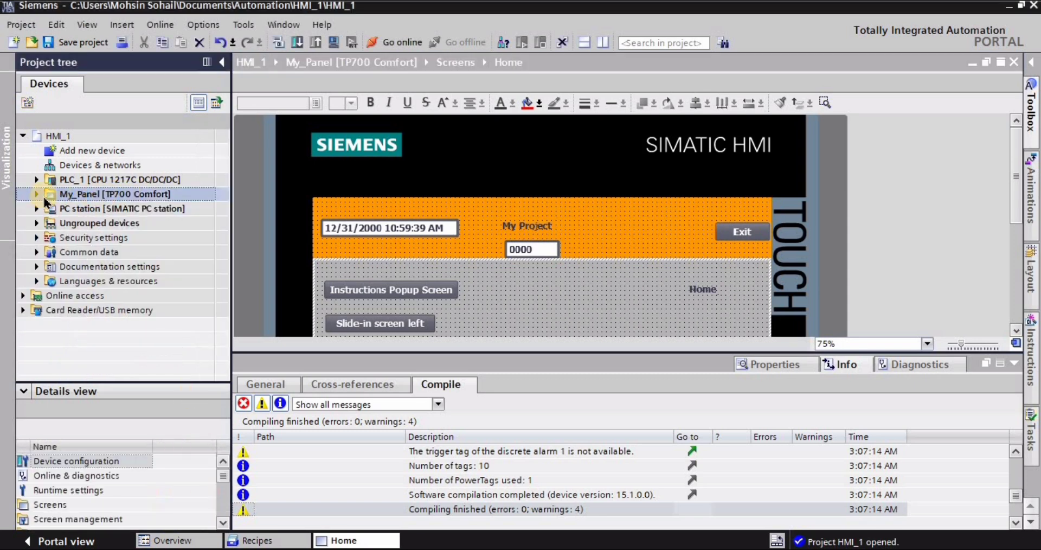
left_click(36, 194)
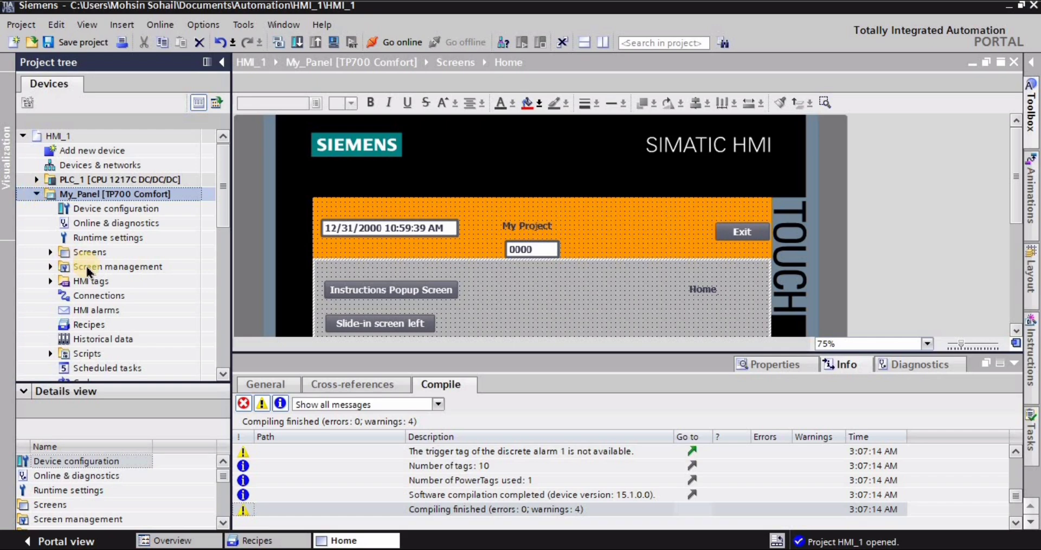
left_click(50, 253)
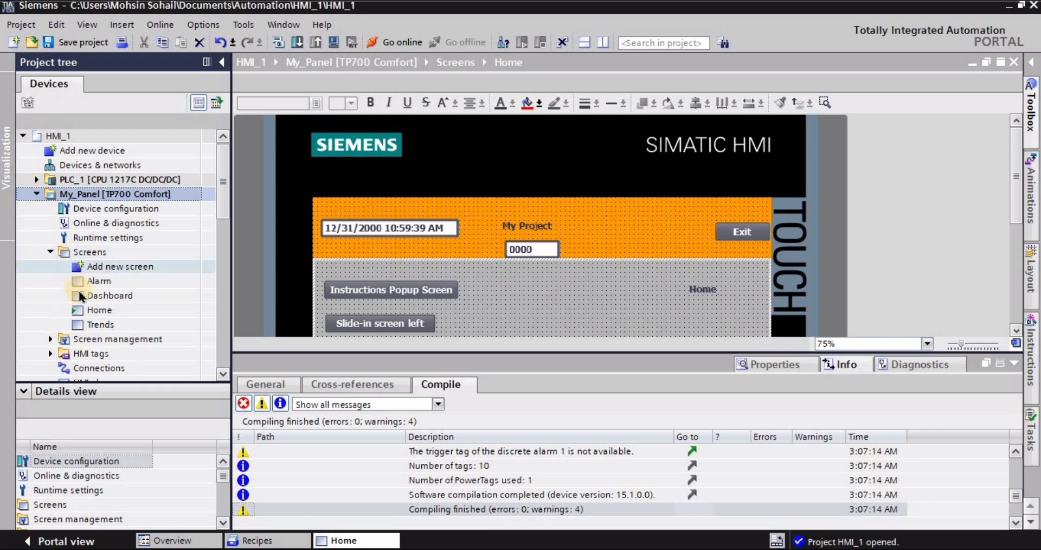
double_click(114, 267)
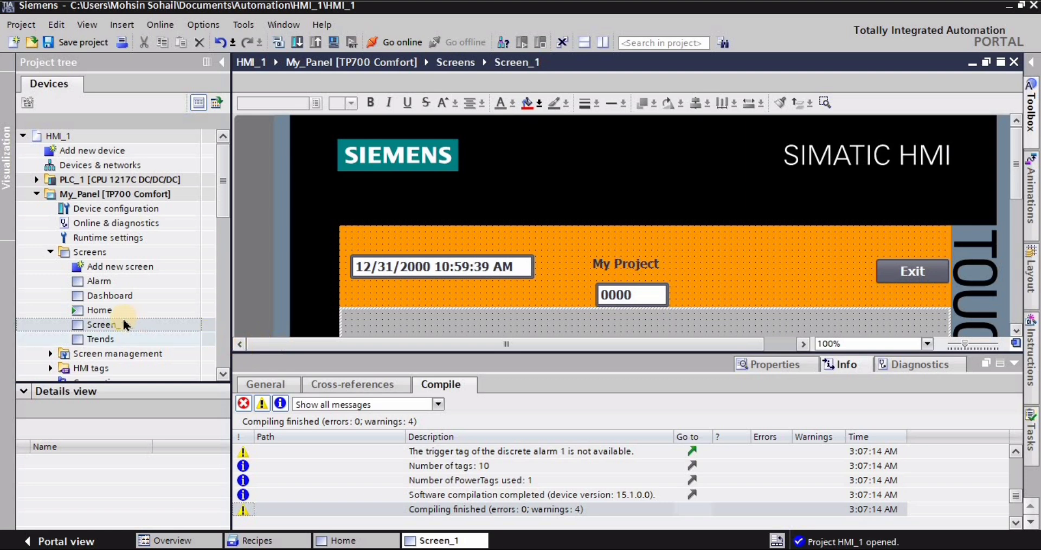
Rename the new Screen_1 to Recipe
left_click(101, 323)
right_click(101, 324)
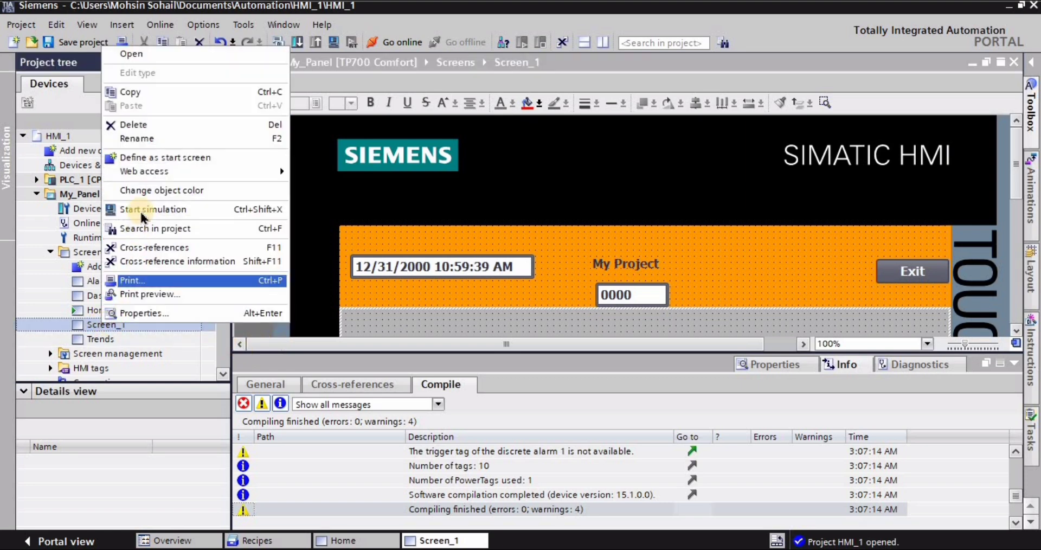
left_click(136, 140)
key("BackSpace")
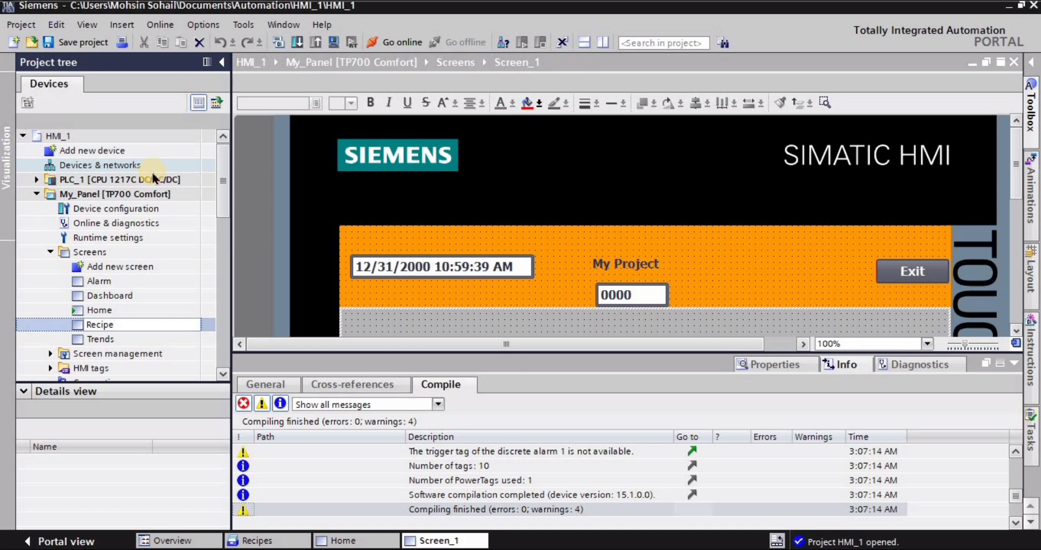
key("Return")
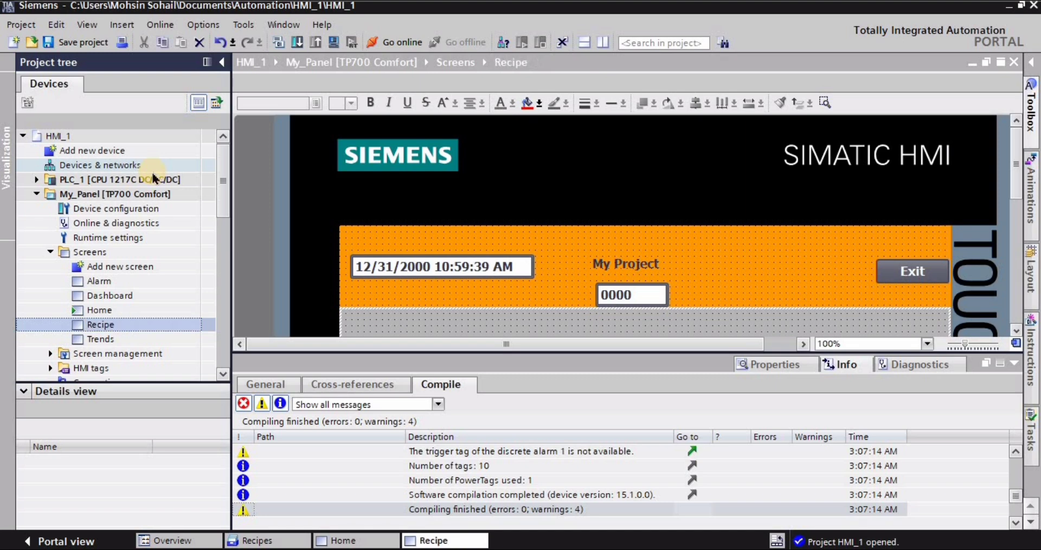
Set the screen editor zoom to 75%
left_click(929, 344)
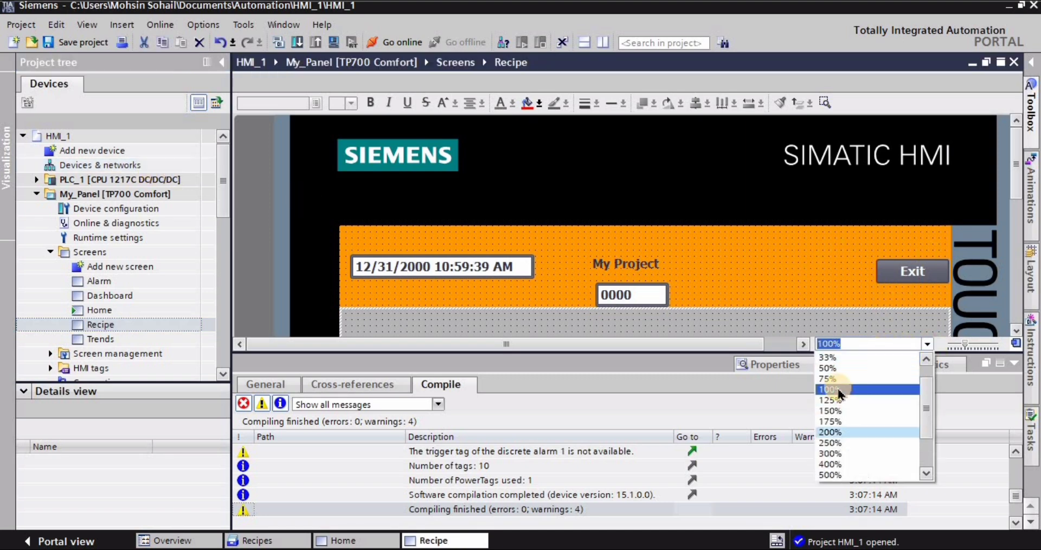
left_click(830, 379)
scroll(581, 261, "down", 5)
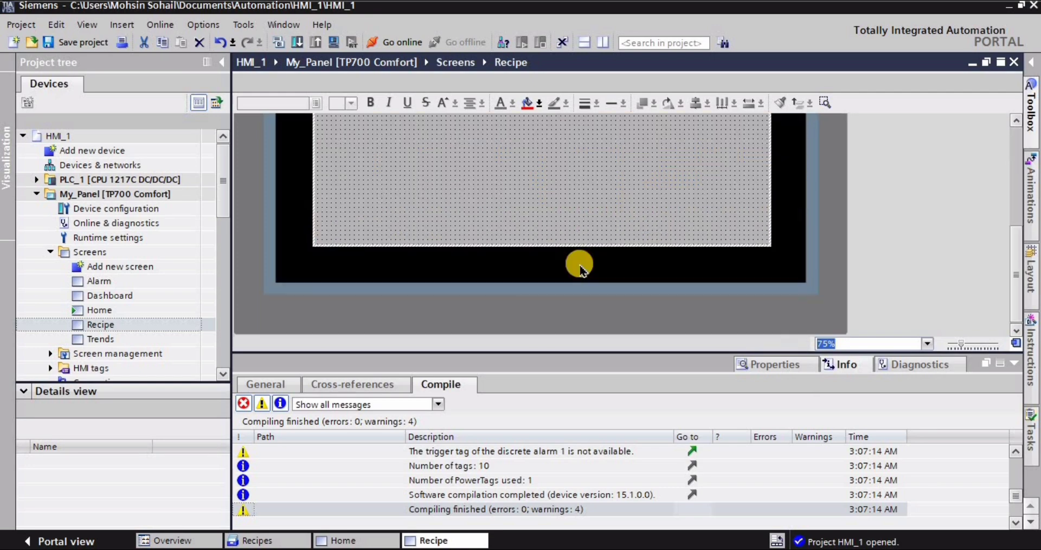
left_click_drag(1015, 271, 1003, 183)
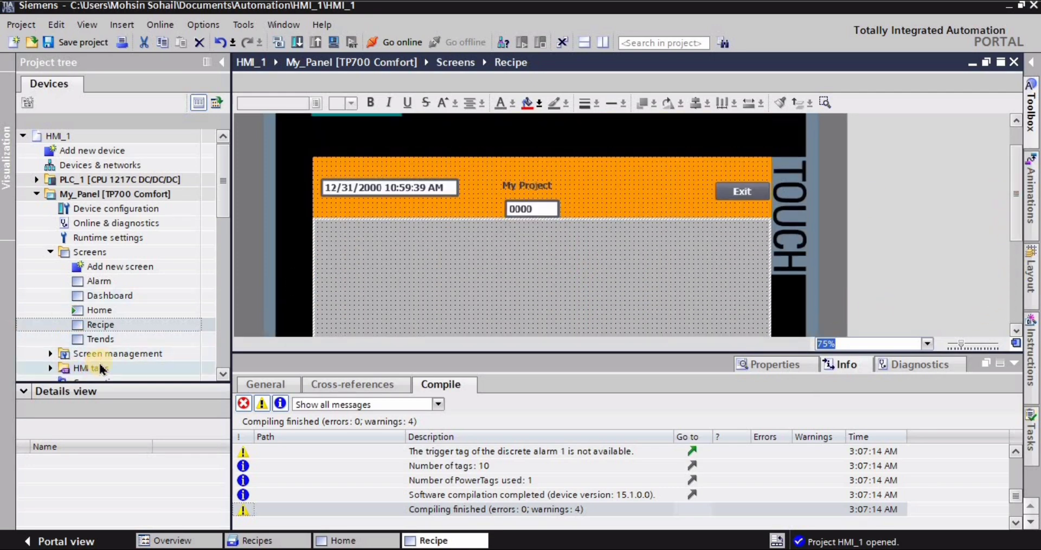
Drag tags word_1 and word_2 from New HMI Tag table onto the screen as left and right I/O fields
left_click(50, 368)
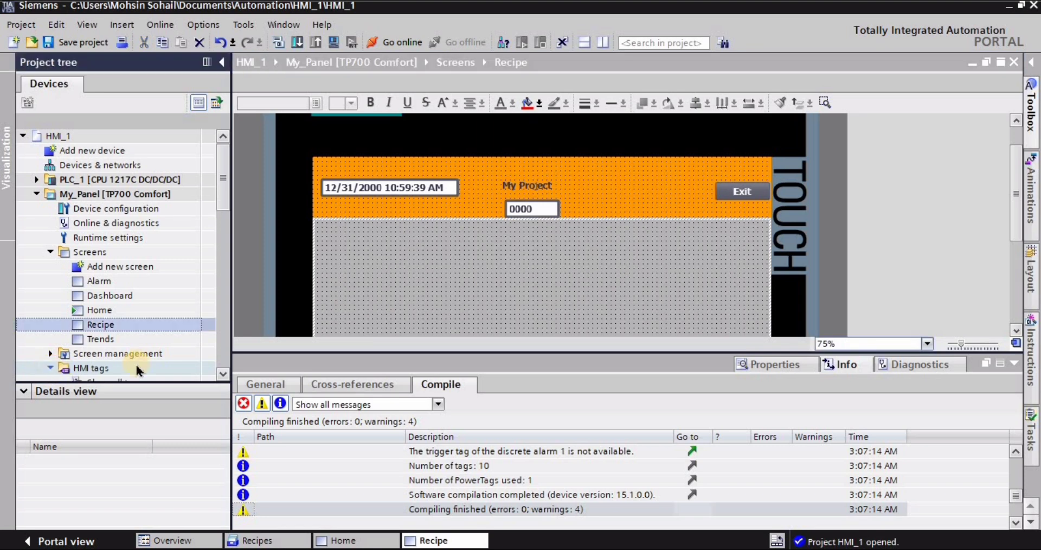
scroll(217, 375, "down", 5)
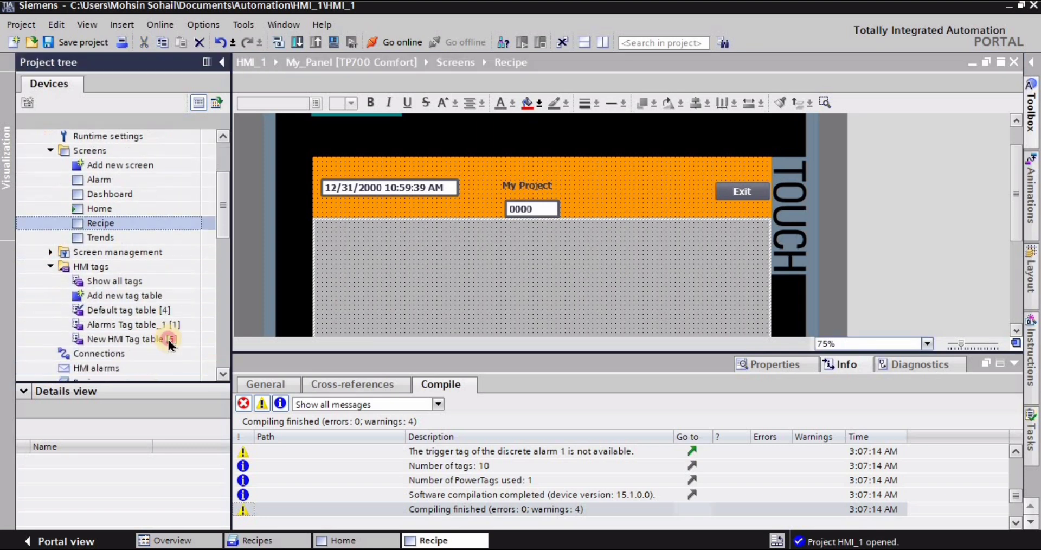
left_click(135, 321)
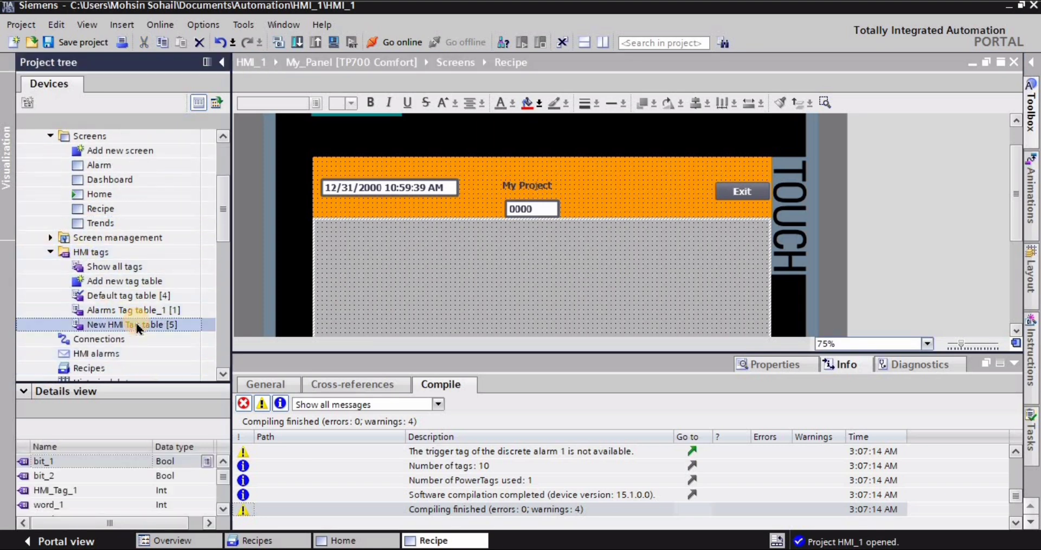
left_click(222, 509)
left_click(222, 509)
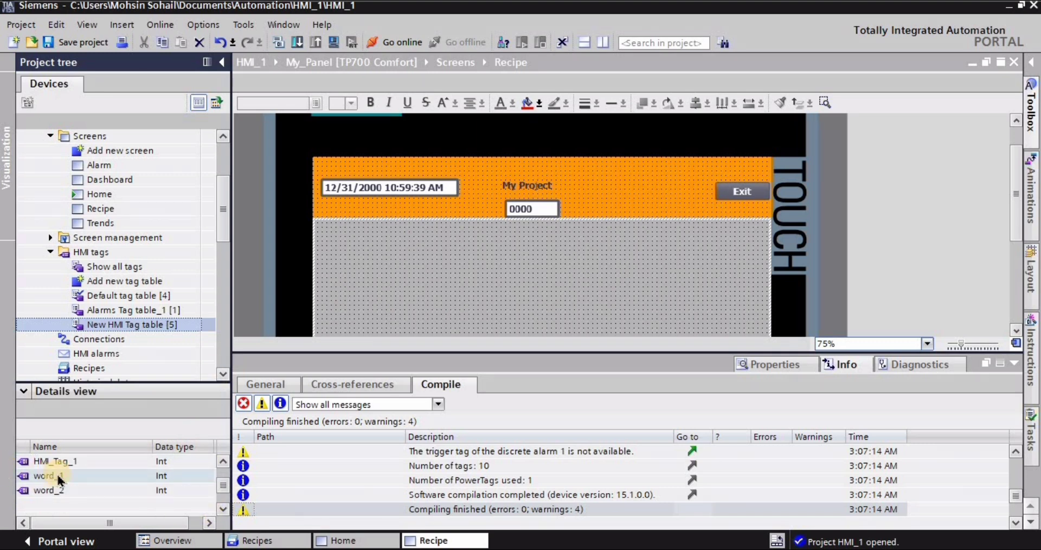
left_click_drag(60, 479, 353, 235)
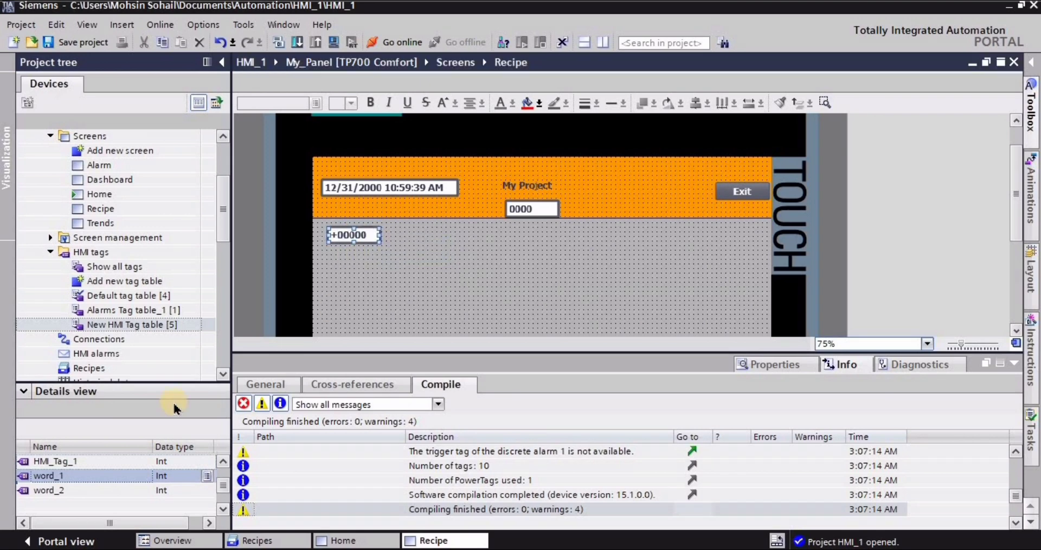
left_click_drag(41, 487, 733, 237)
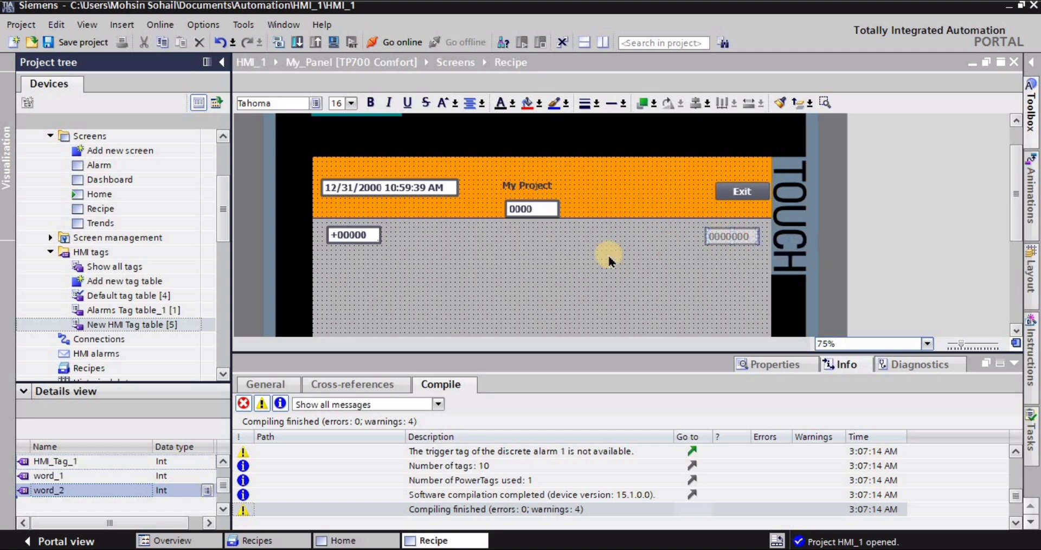
Fill the left +00000 I/O field red and the right one green, then collapse HMI tags
left_click(353, 235)
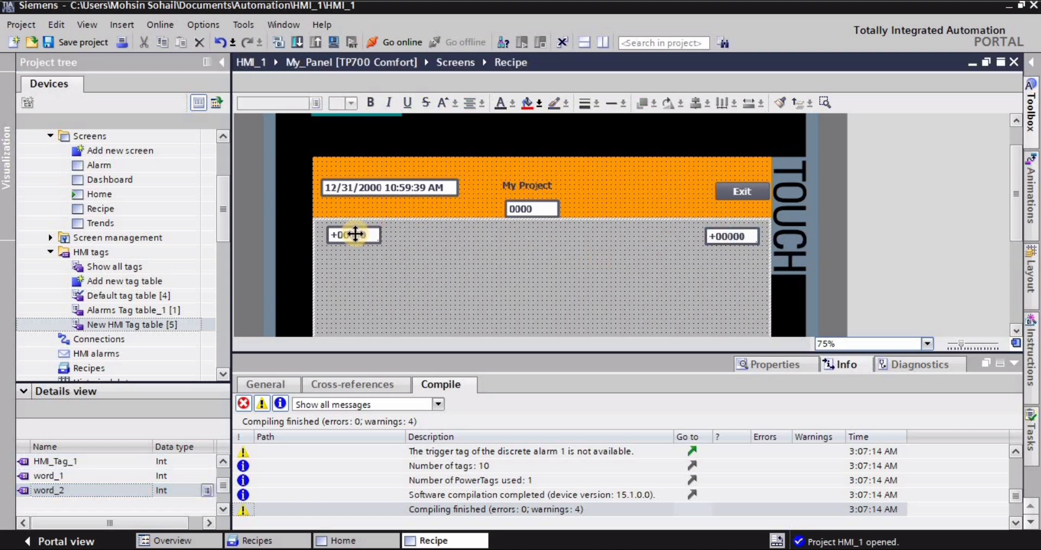
left_click(530, 106)
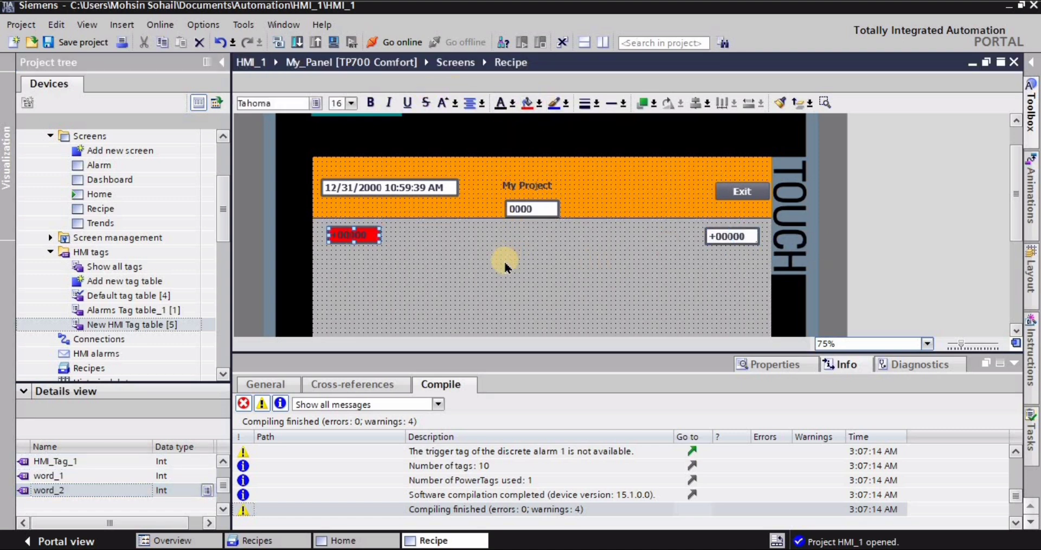
left_click(671, 251)
left_click(734, 236)
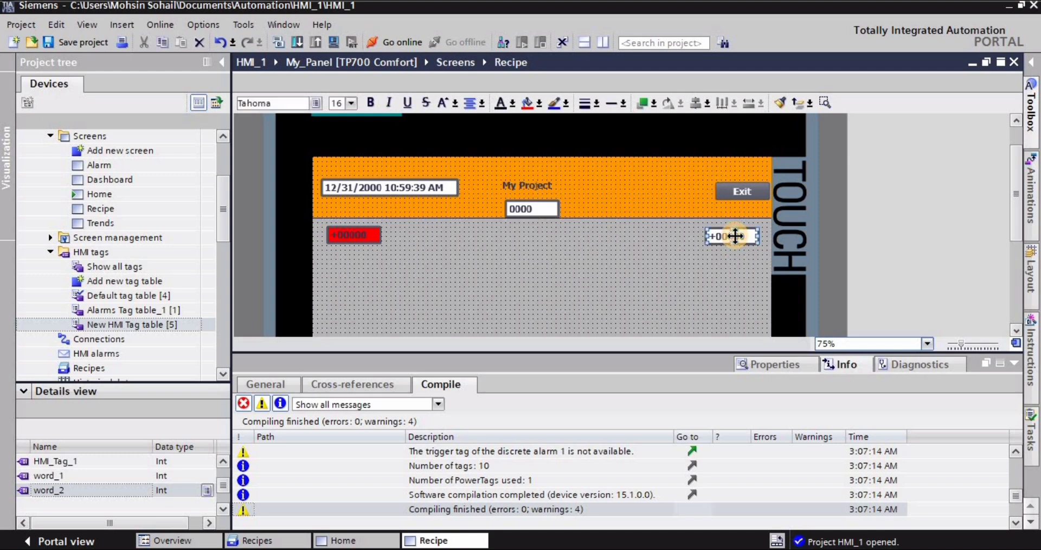
left_click(539, 105)
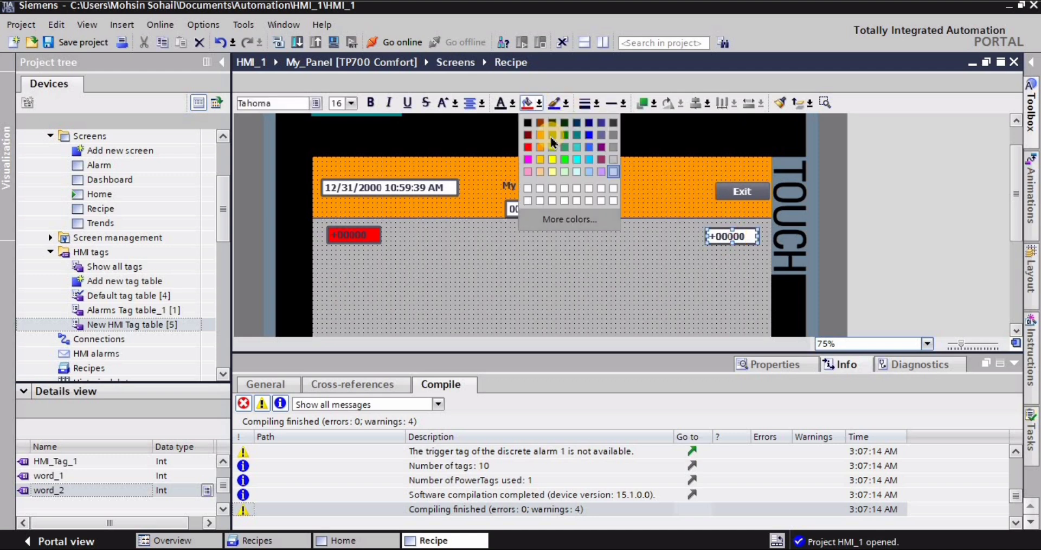
left_click(564, 163)
left_click(601, 260)
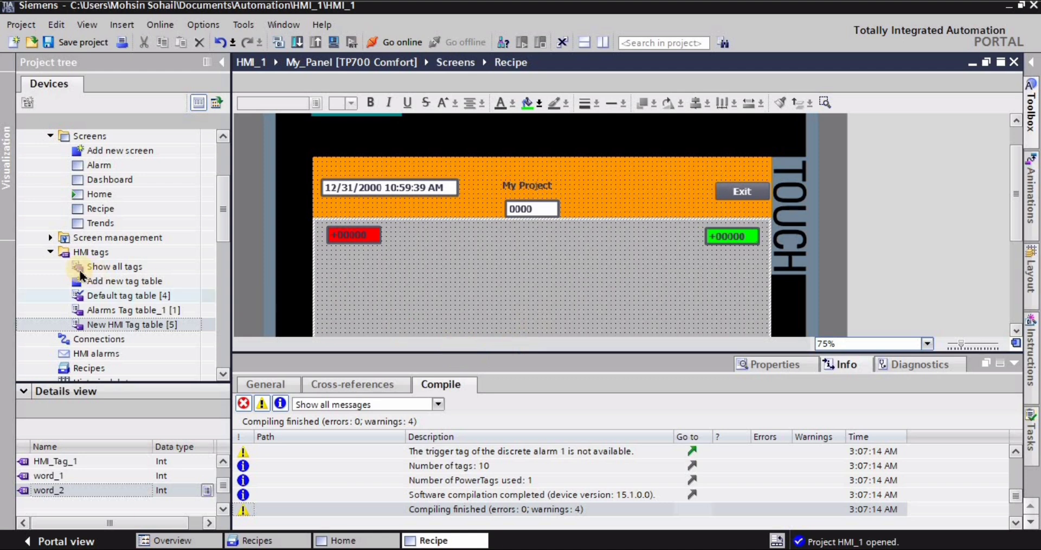
left_click(50, 253)
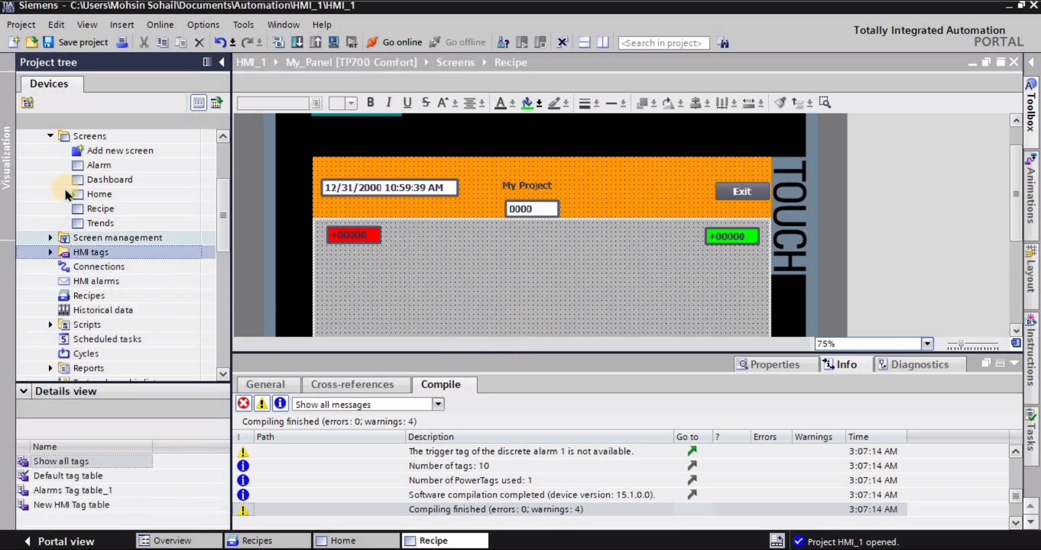
Collapse the Screens folder and open the panel's Recipes editor from the project tree
left_click(50, 136)
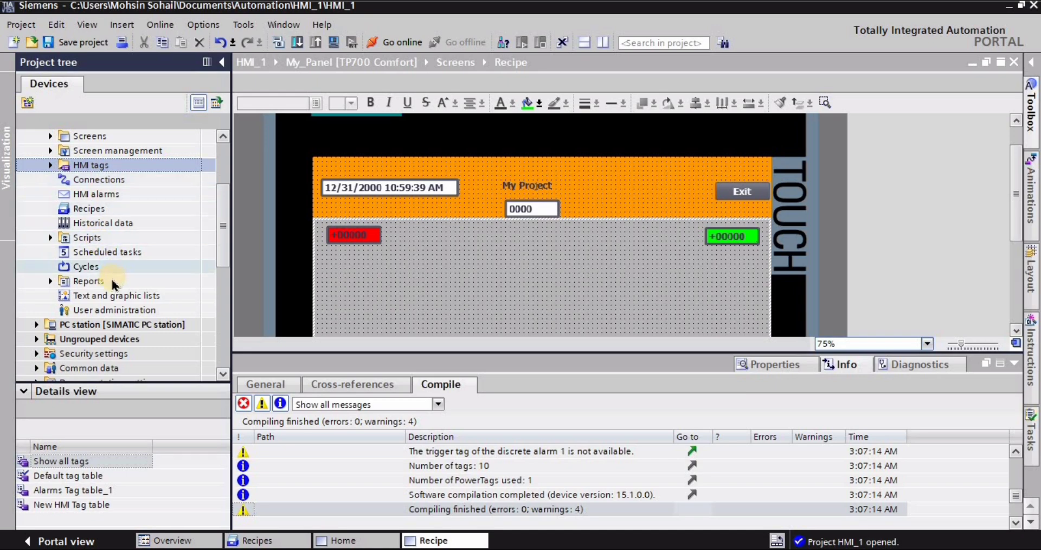
left_click(49, 165)
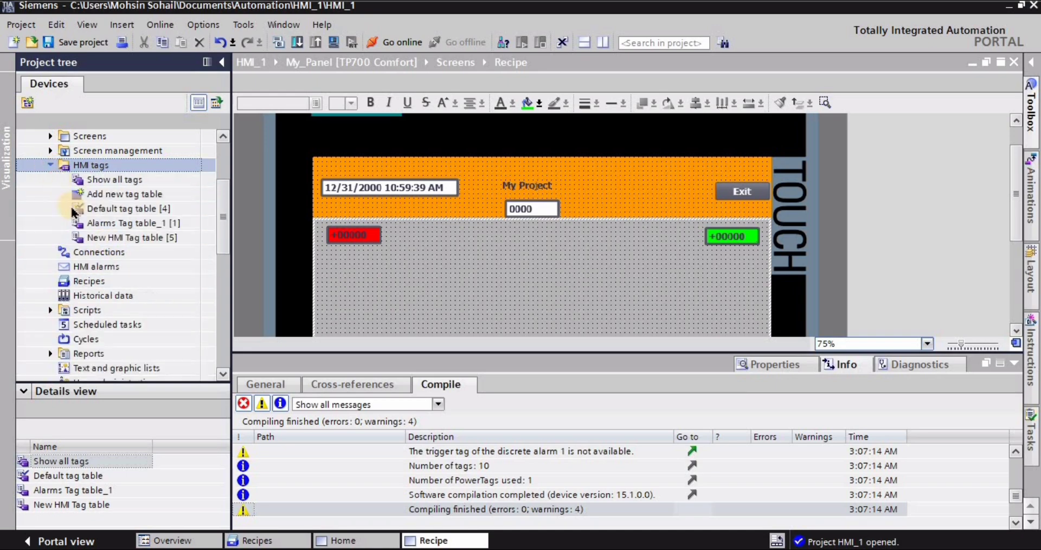
double_click(95, 278)
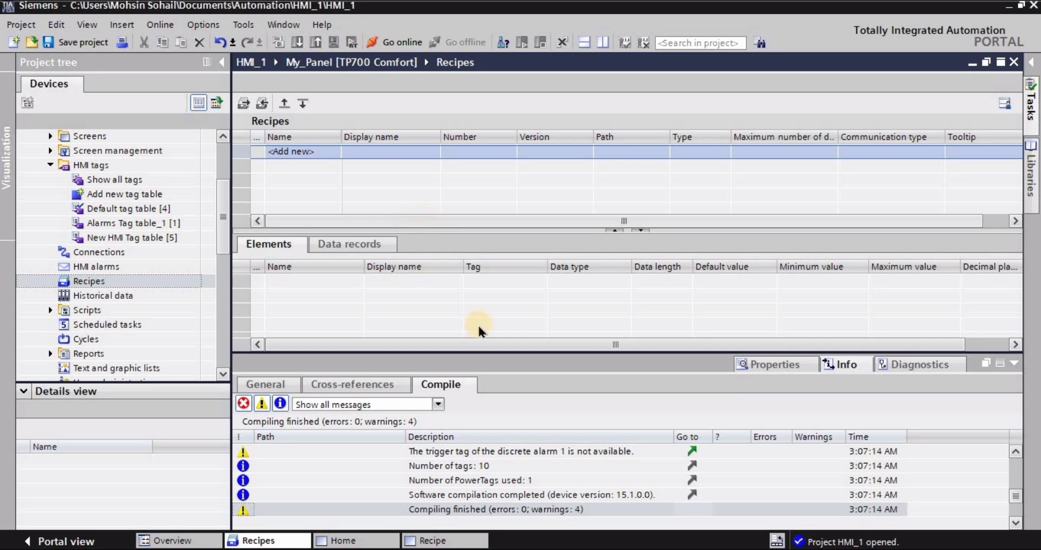
Create a new recipe named Recipe_1
left_click(299, 154)
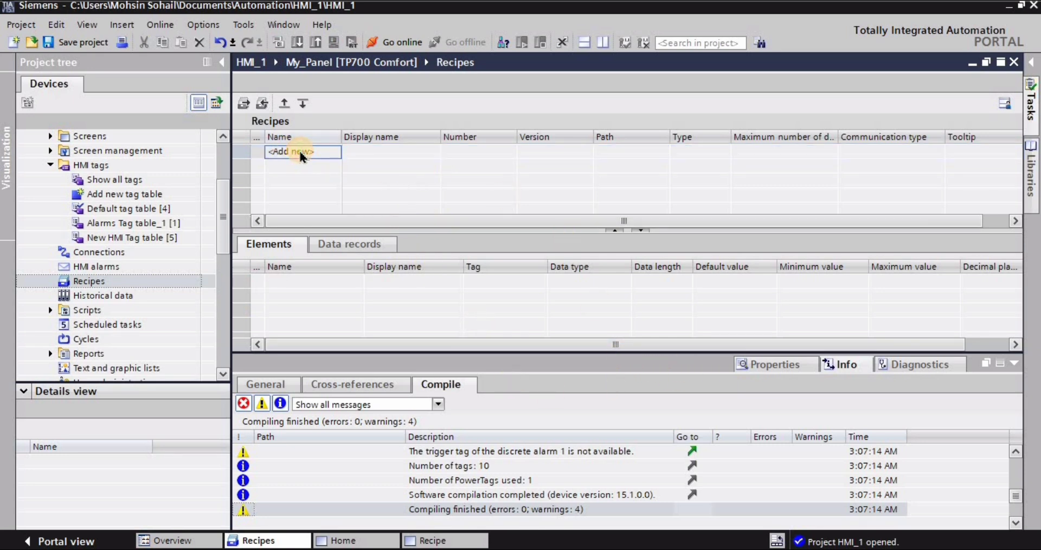
left_click(309, 154)
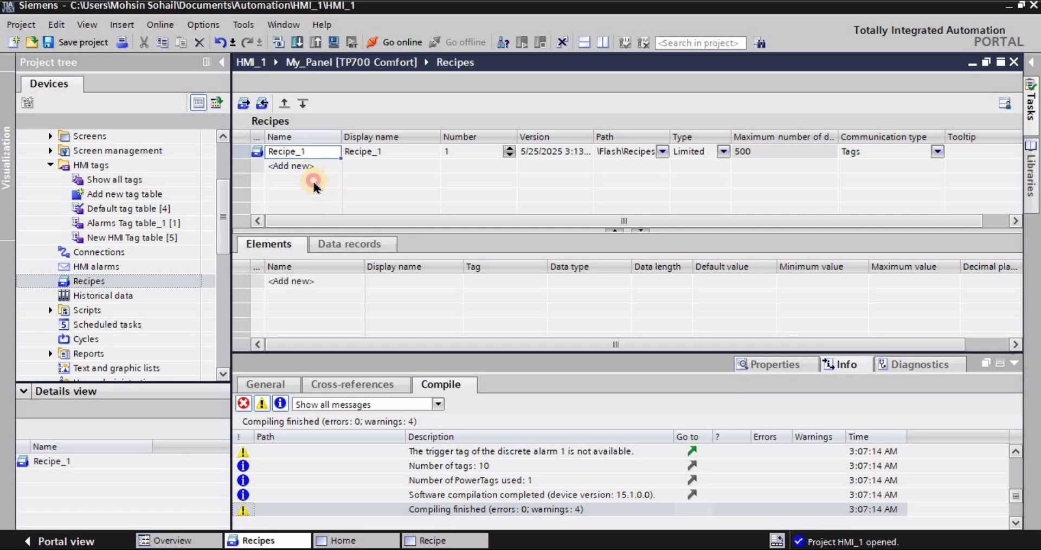
left_click(306, 165)
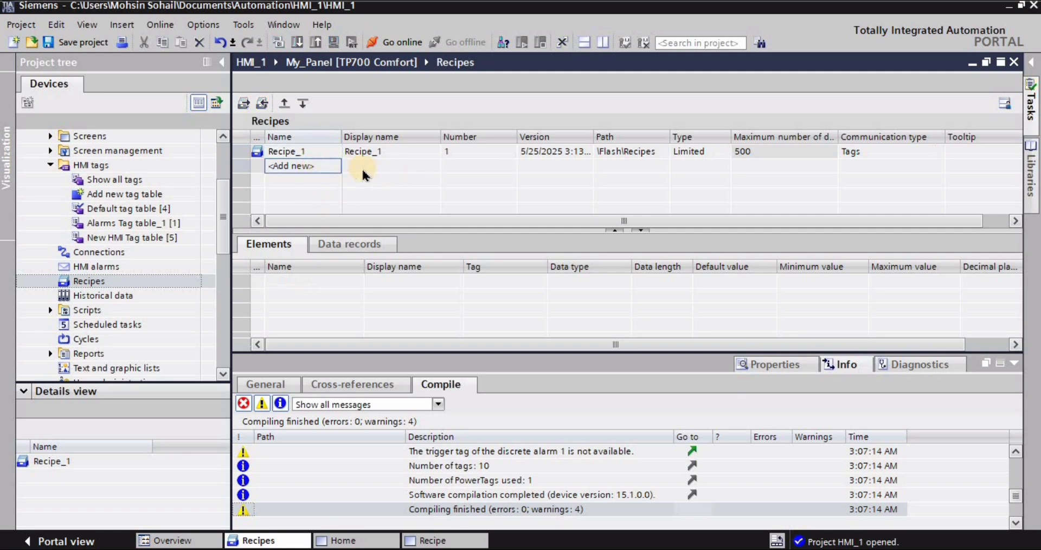
left_click(300, 153)
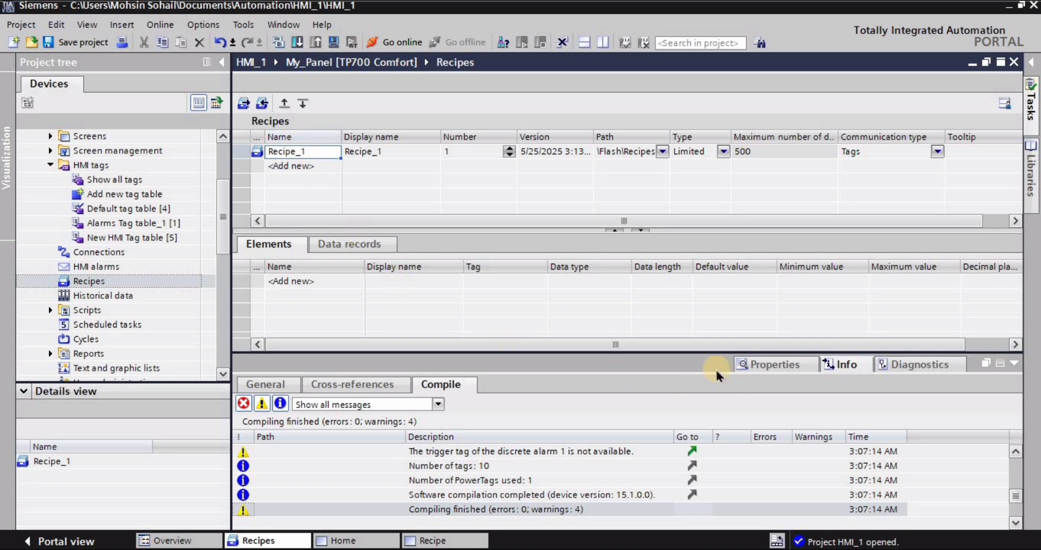
Set Recipe_1's storage path to \Storage Card SD\
left_click(770, 365)
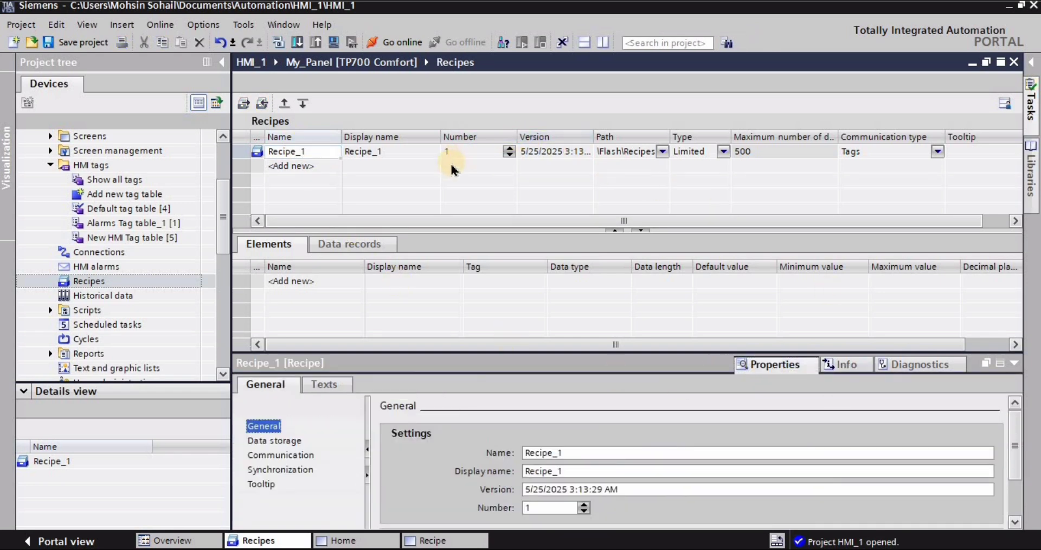
left_click(662, 152)
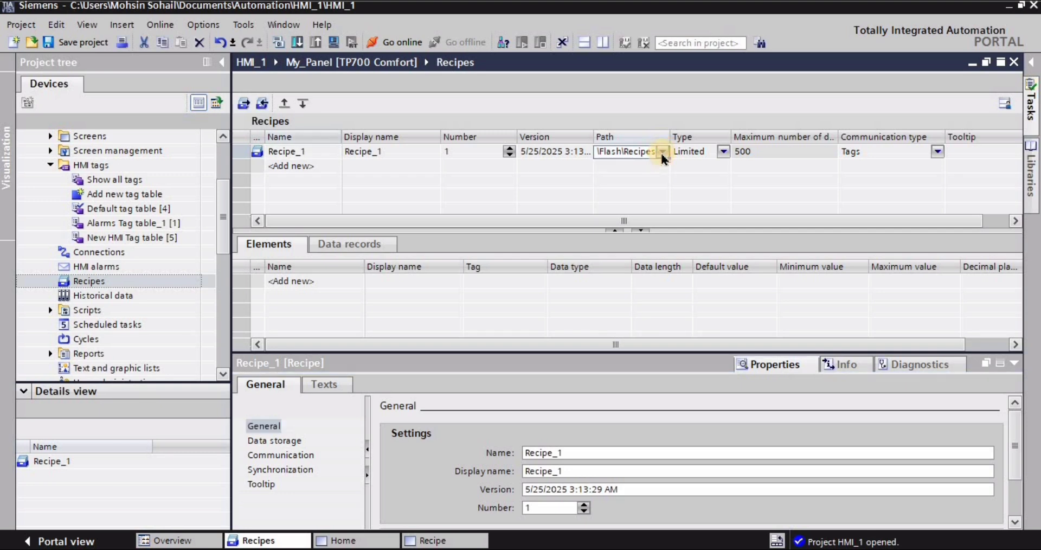
left_click(662, 152)
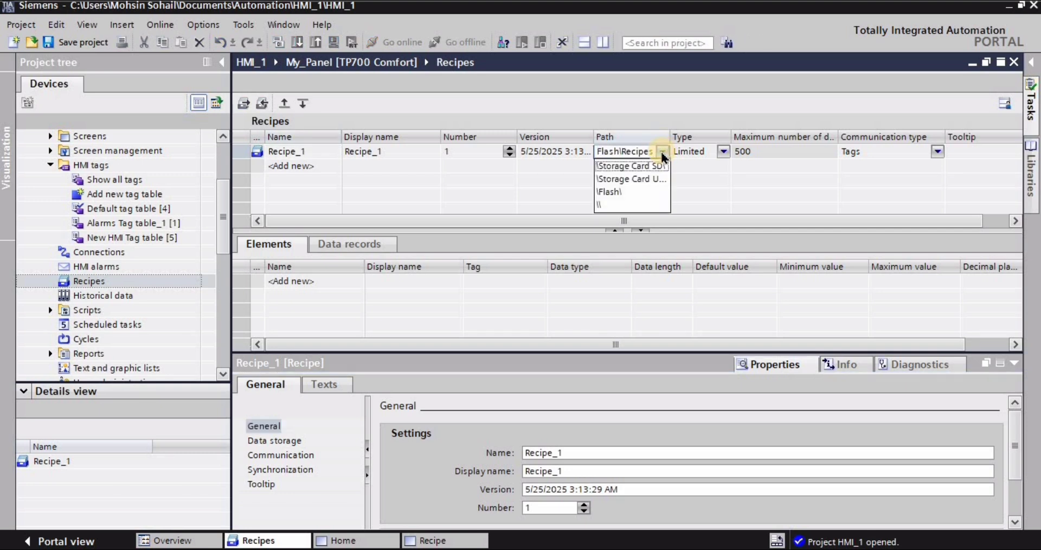
left_click(623, 170)
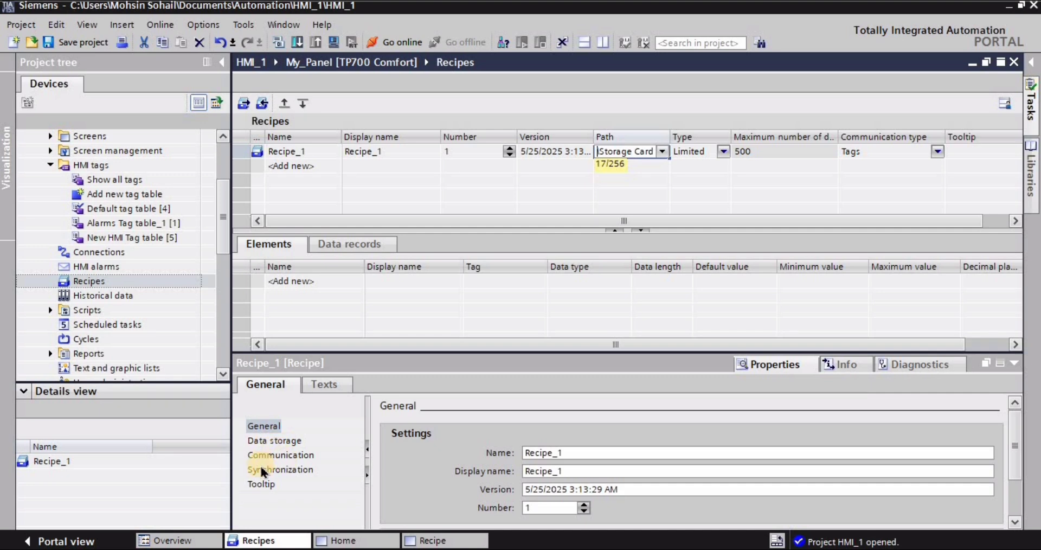
Turn off Synchronize recipe tags for Recipe_1
left_click(281, 470)
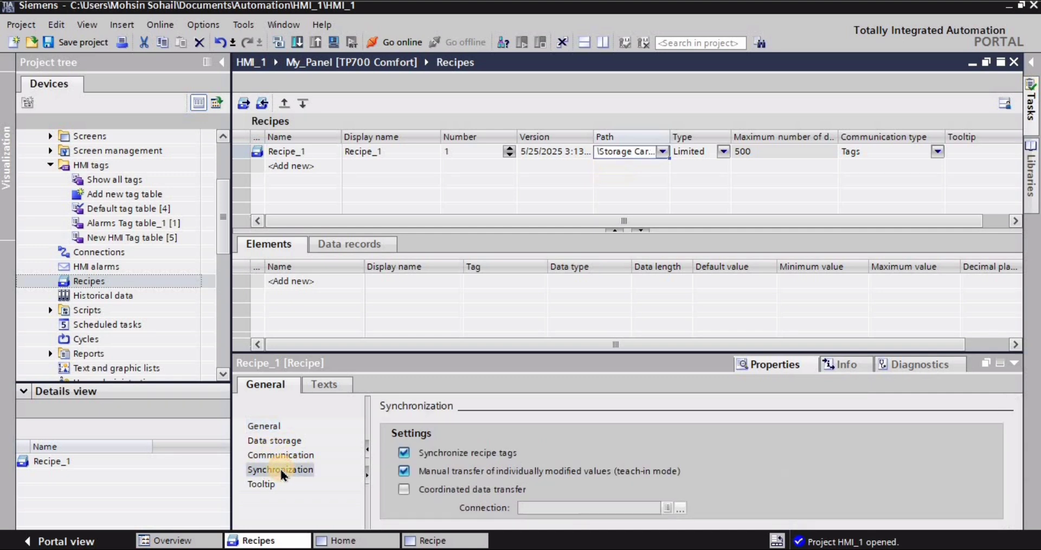
left_click(403, 455)
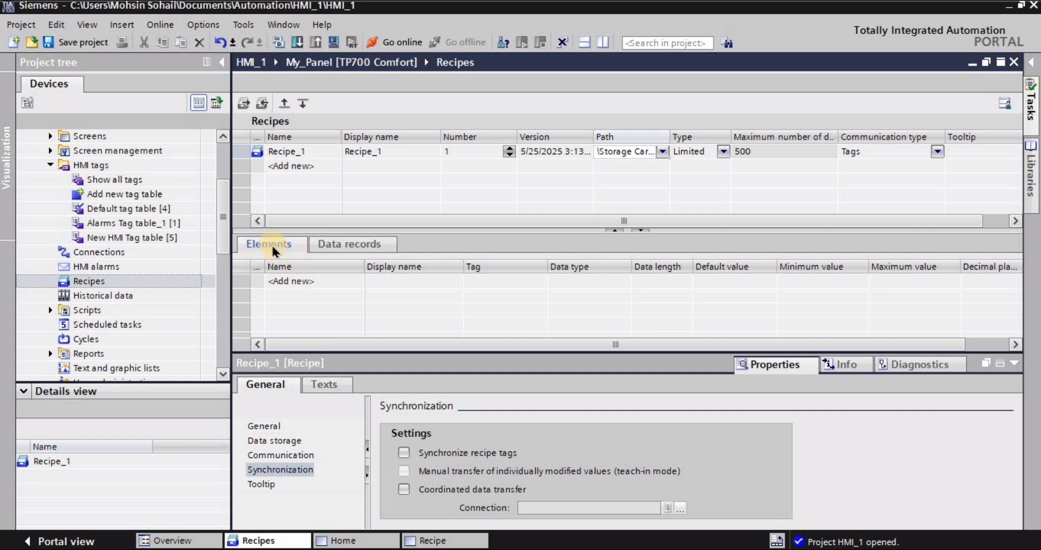
left_click(254, 152)
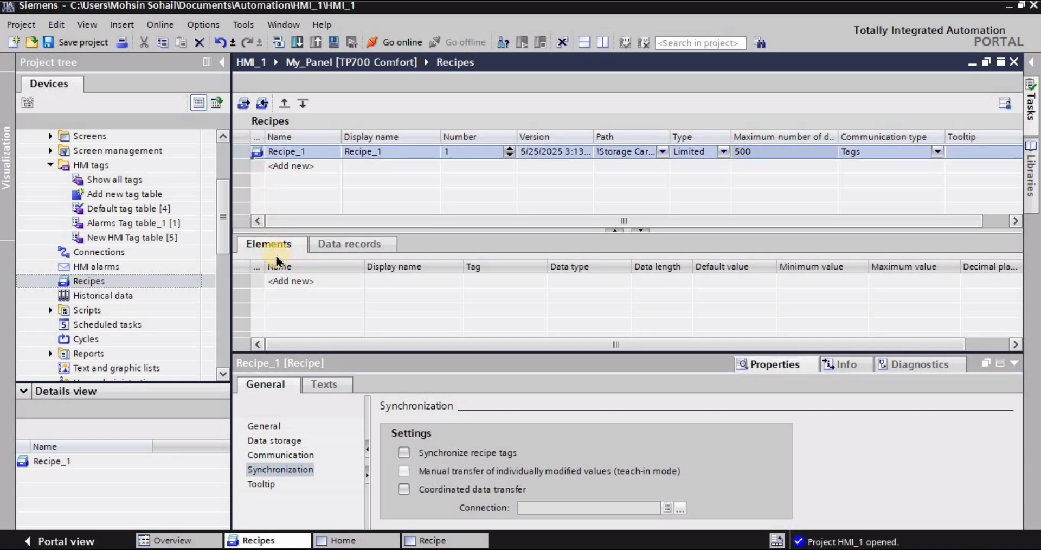
left_click(248, 247)
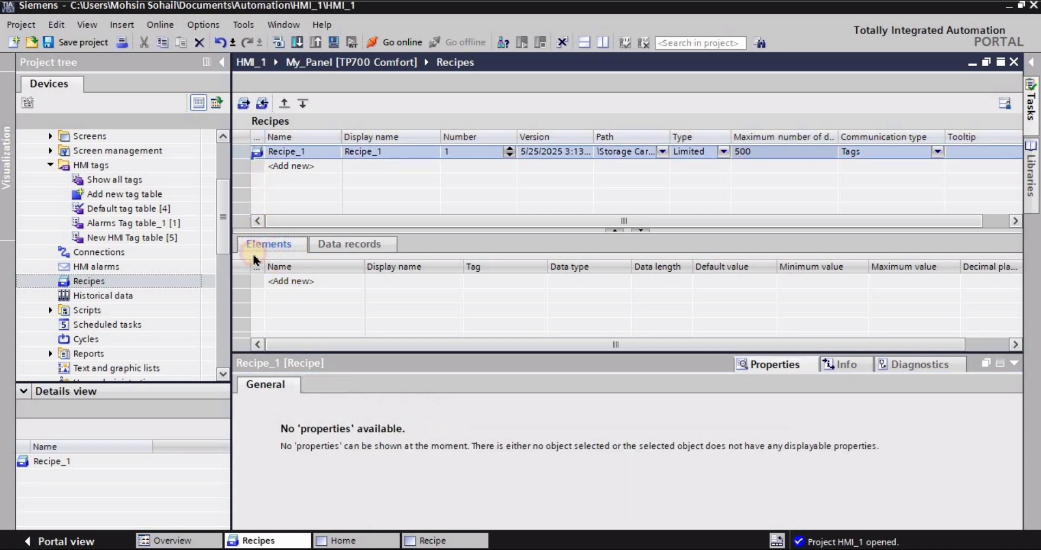
Add Recipe_element_1 to Recipe_1 and link it to tag word_1 from New HMI Tag table
left_click(292, 281)
left_click(311, 283)
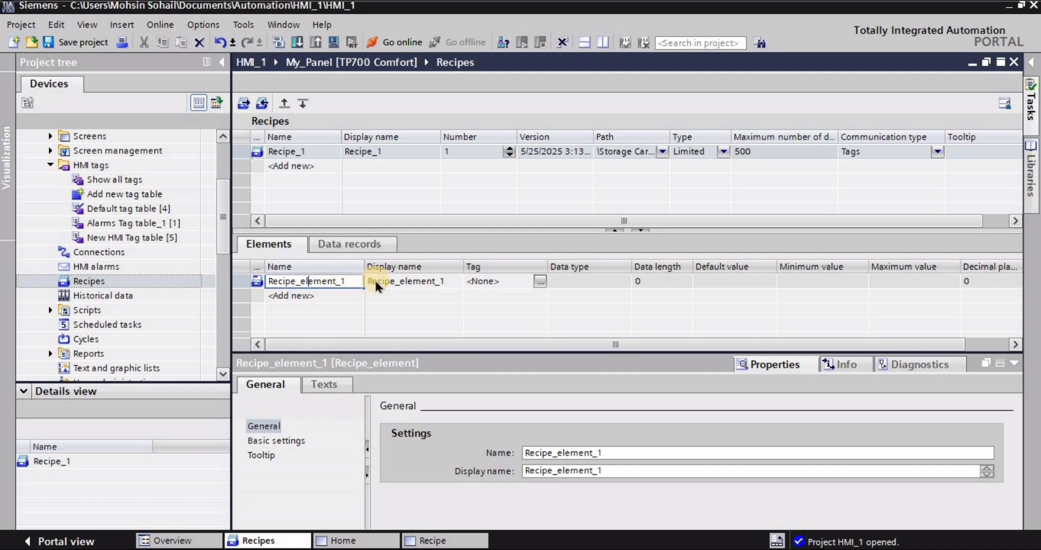
left_click(387, 301)
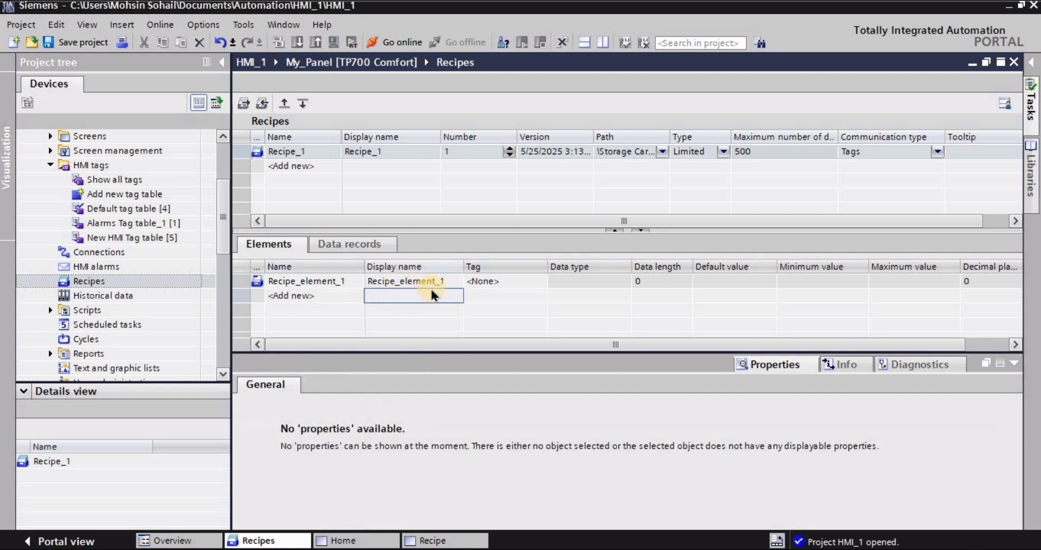
left_click(496, 282)
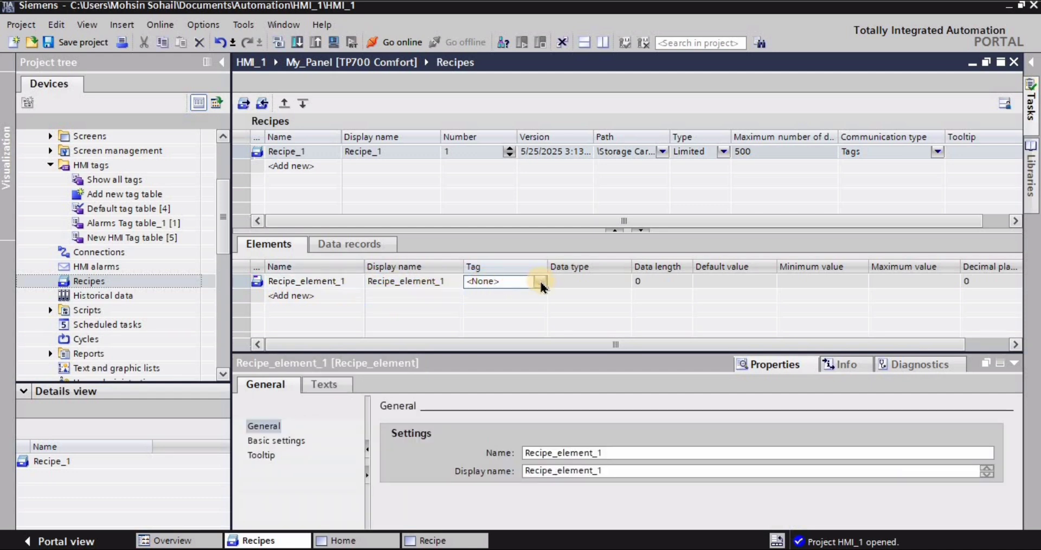
left_click(540, 282)
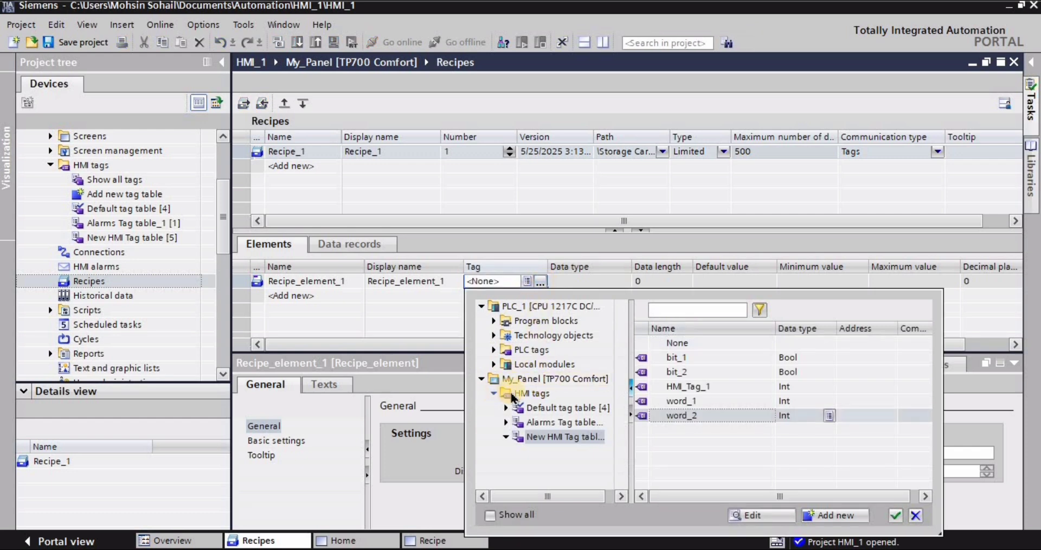
left_click(540, 440)
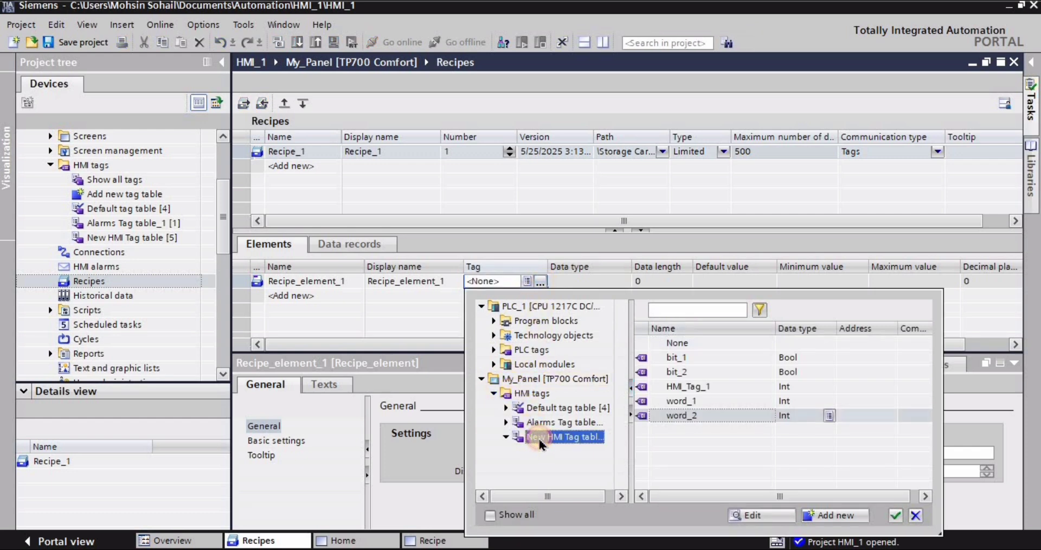
left_click(679, 401)
left_click(895, 515)
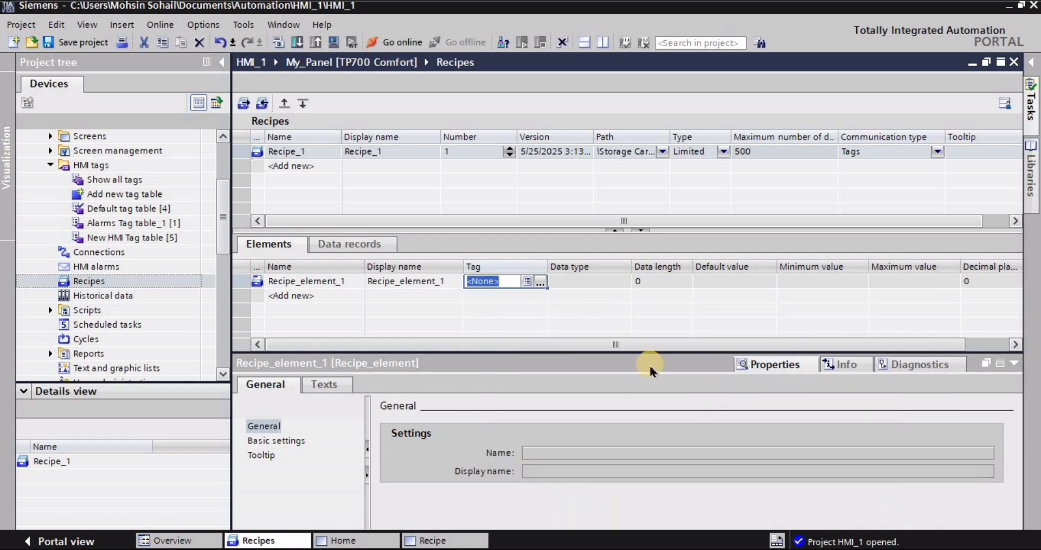
left_click(501, 320)
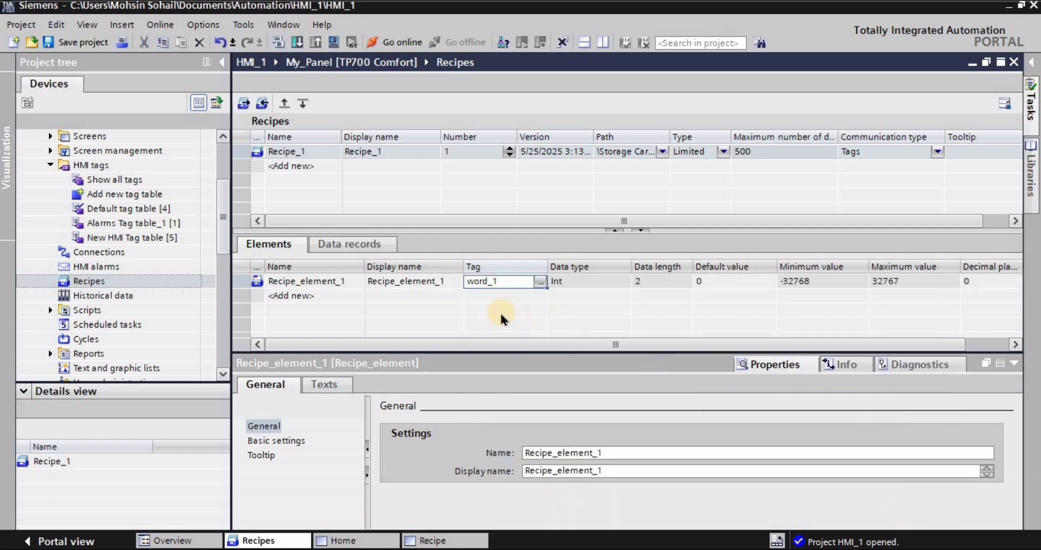
Add Recipe_element_2 and link it to tag word_2
left_click(312, 283)
left_click(313, 283)
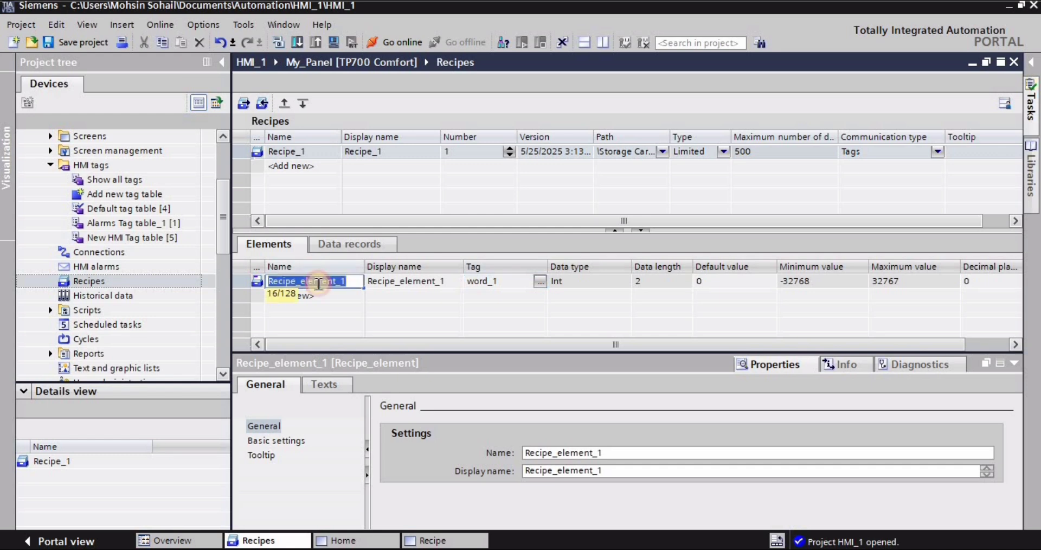
left_click(333, 296)
left_click(332, 296)
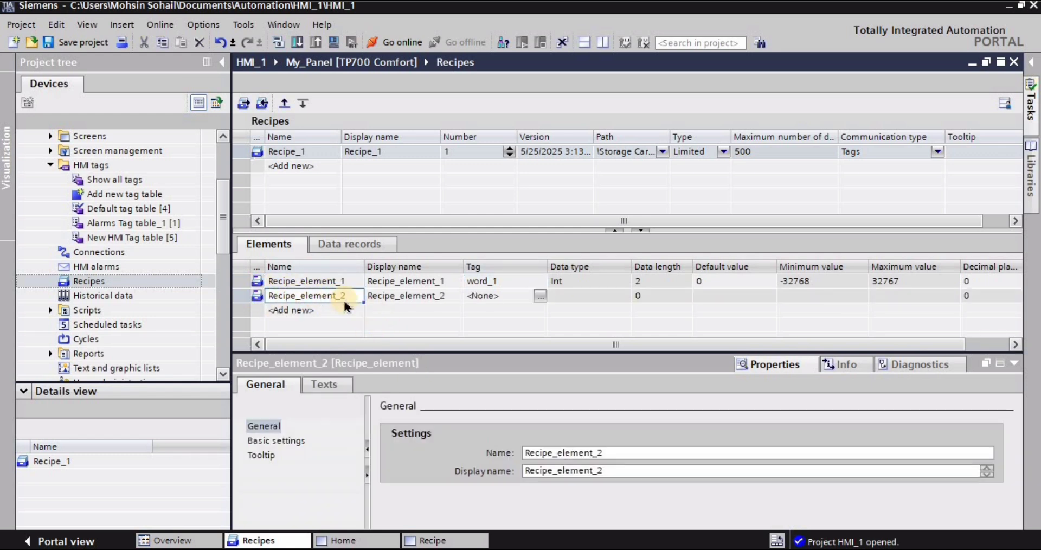
left_click(507, 296)
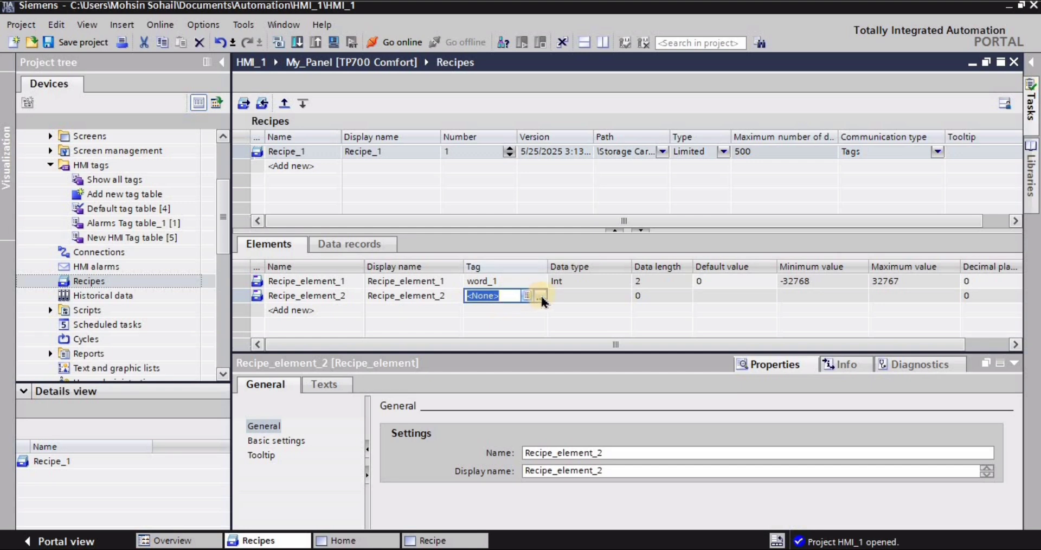
left_click(541, 296)
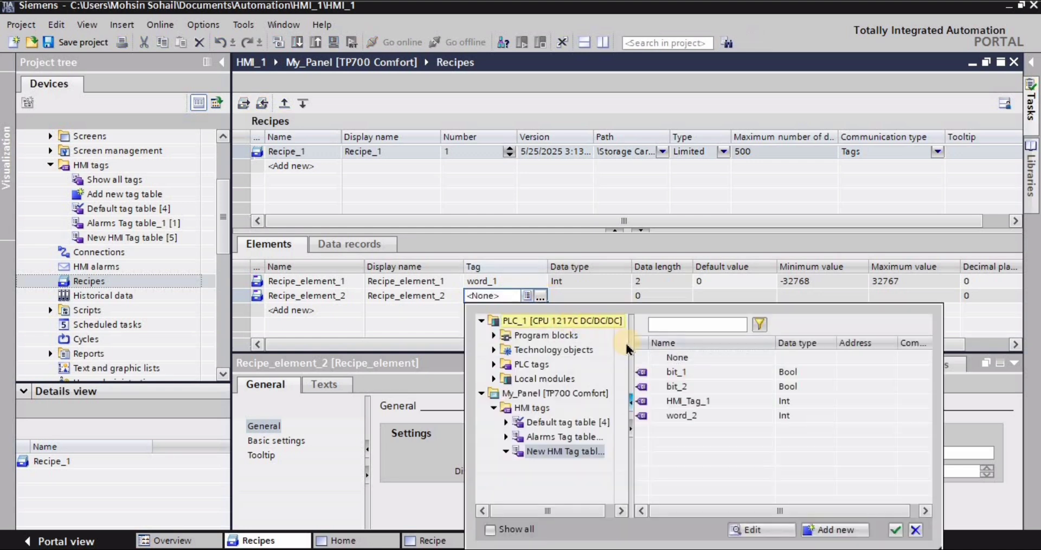
left_click(676, 417)
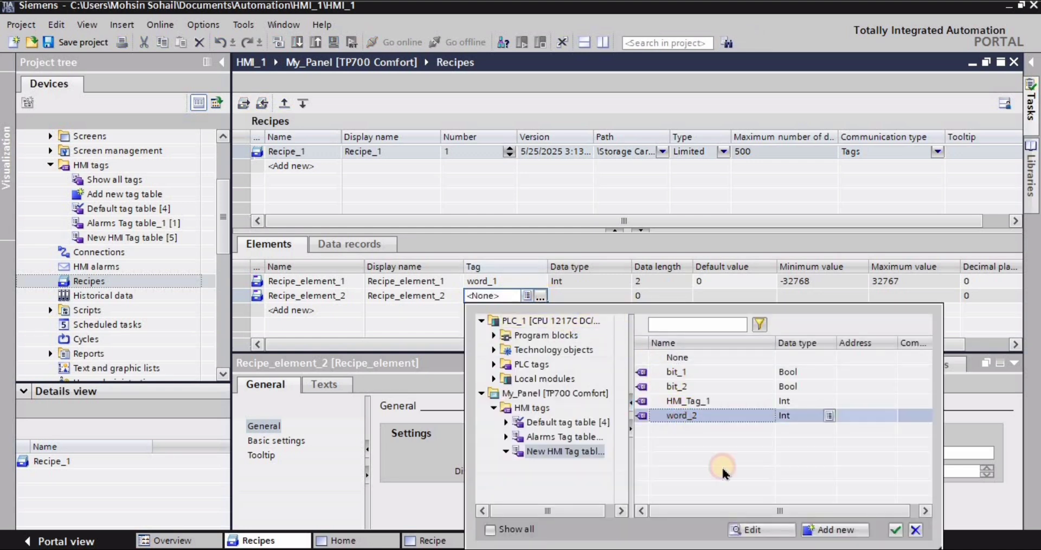
left_click(892, 529)
key("Return")
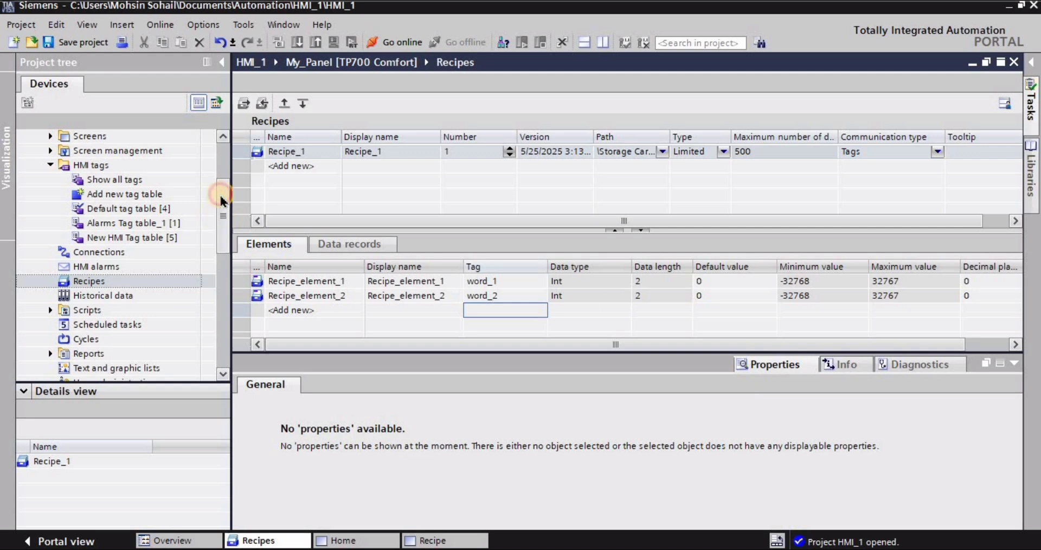
left_click_drag(221, 201, 221, 186)
Open the Recipe screen in the editor from the panel's Screens folder
left_click(52, 238)
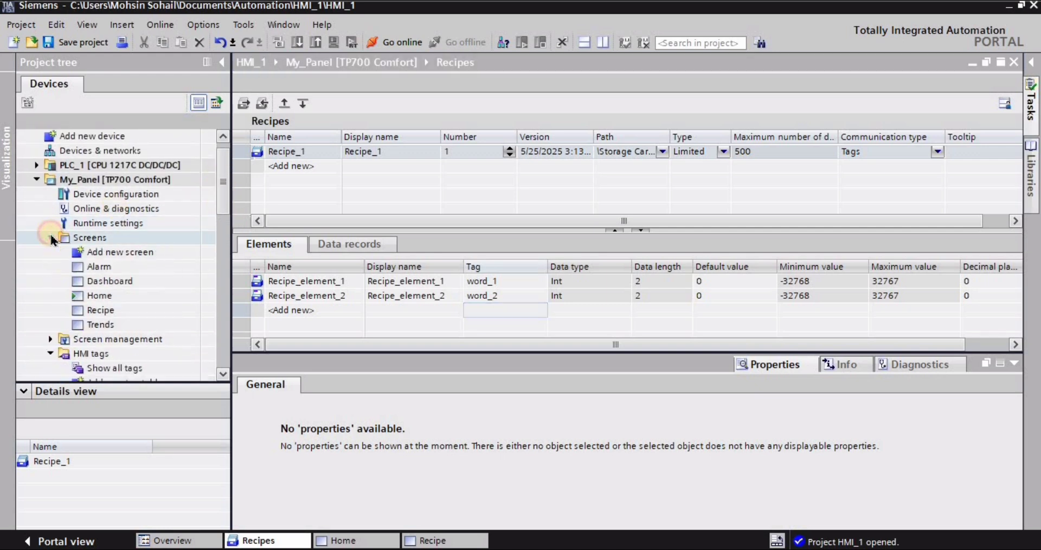
double_click(105, 308)
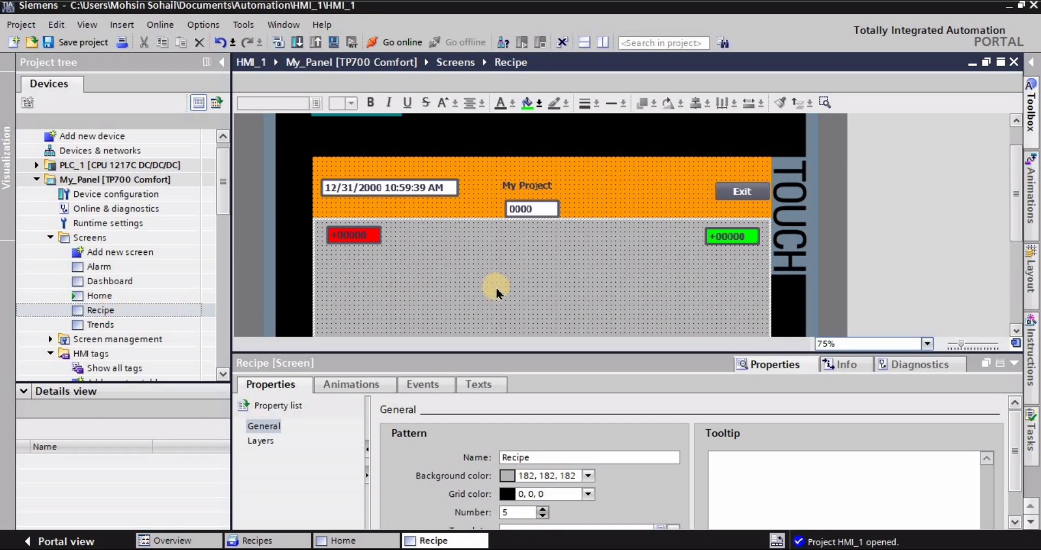
scroll(497, 292, "down", 2)
scroll(499, 290, "up", 2)
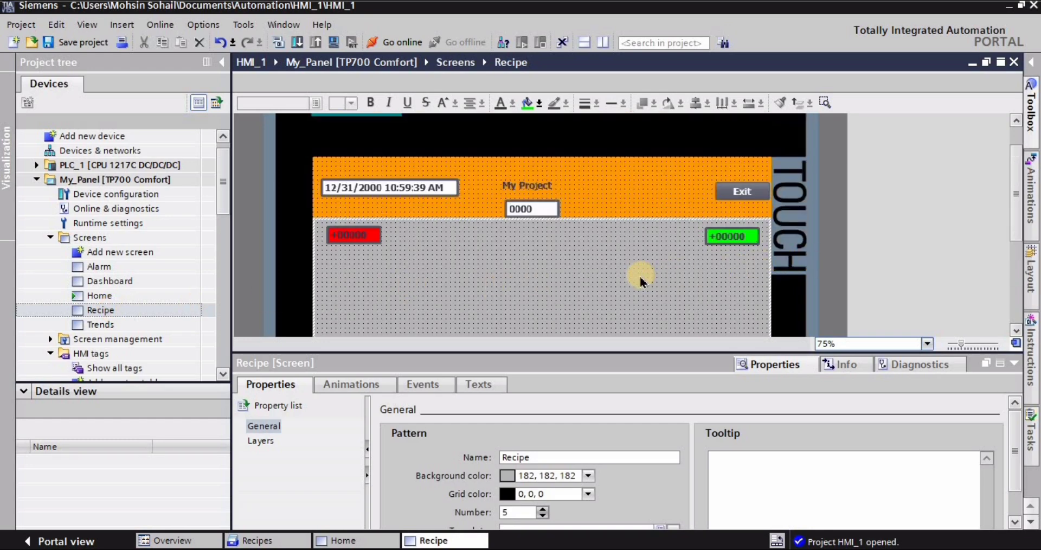
scroll(640, 282, "down", 2)
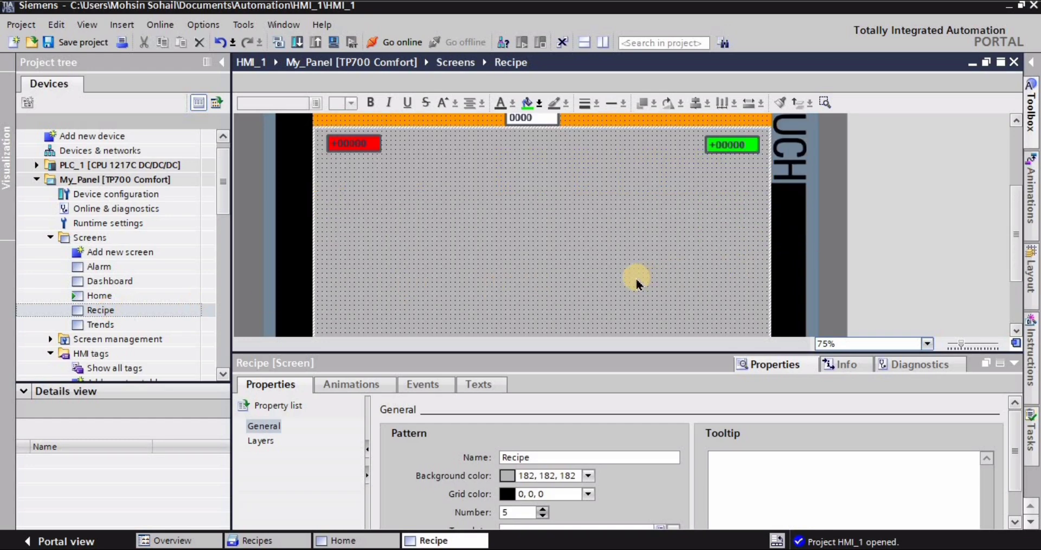
Place a recipe view from the Toolbox below the I/O fields and widen it on both sides
left_click(1031, 103)
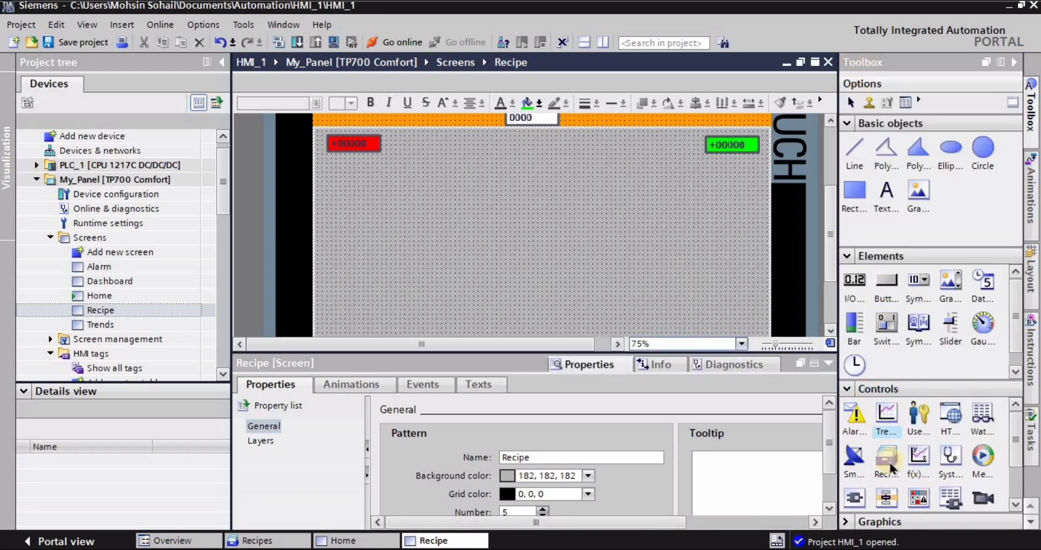
left_click_drag(890, 467, 488, 250)
left_click_drag(487, 153, 482, 168)
left_click_drag(349, 253, 329, 254)
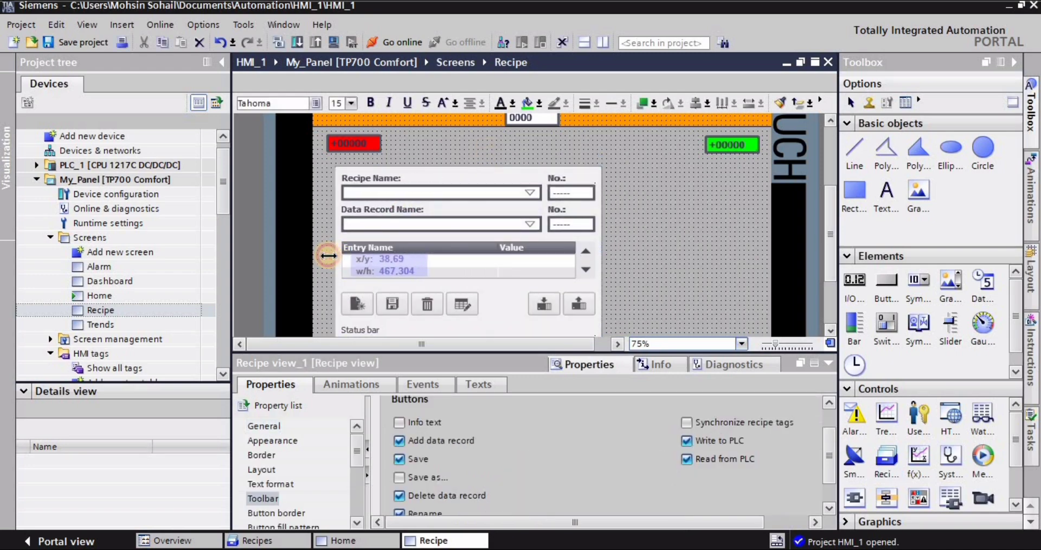
left_click_drag(599, 253, 736, 252)
scroll(830, 239, "down", 1)
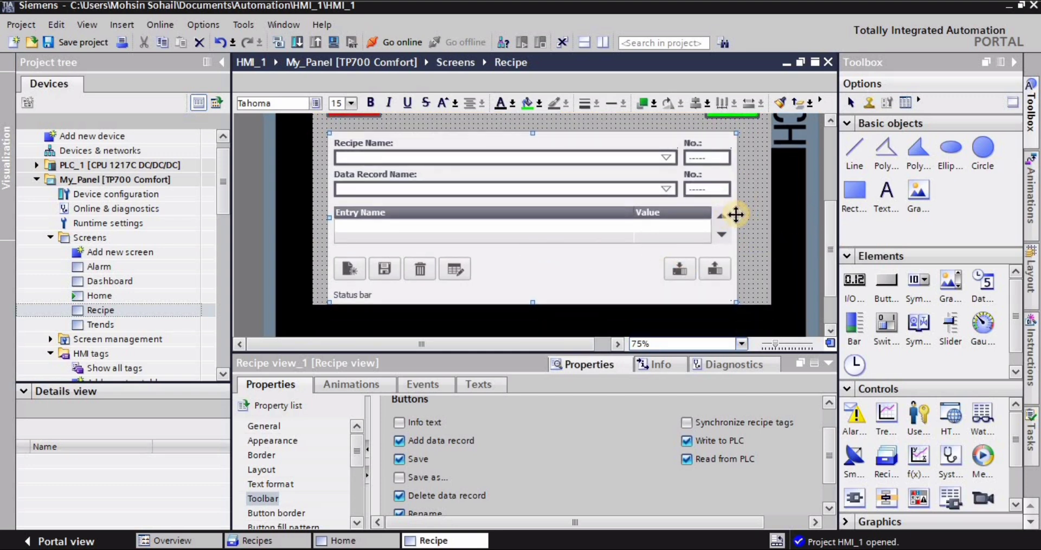
scroll(663, 252, "up", 3)
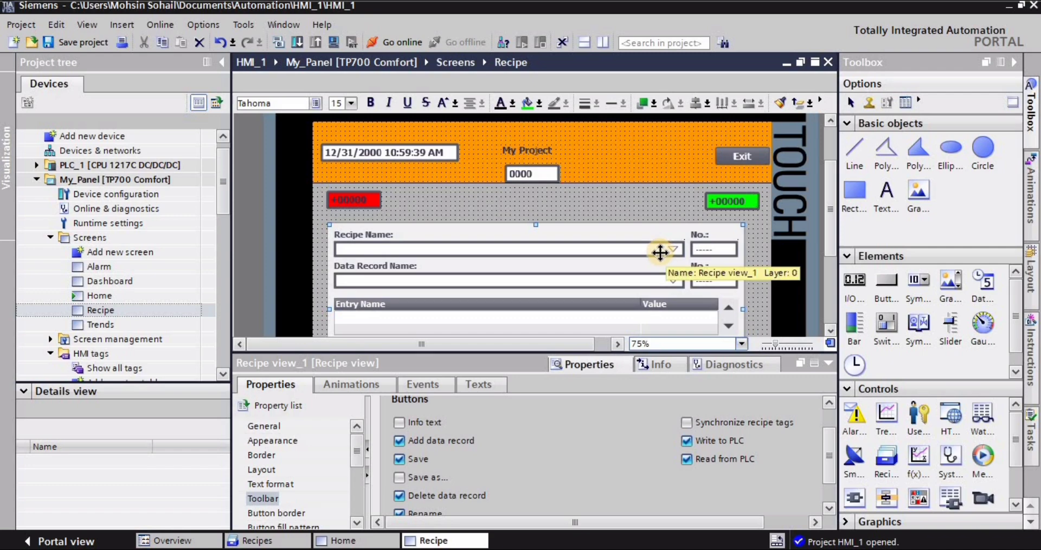
Open the Home screen and drag the Recipe screen onto it as a navigation button
double_click(101, 296)
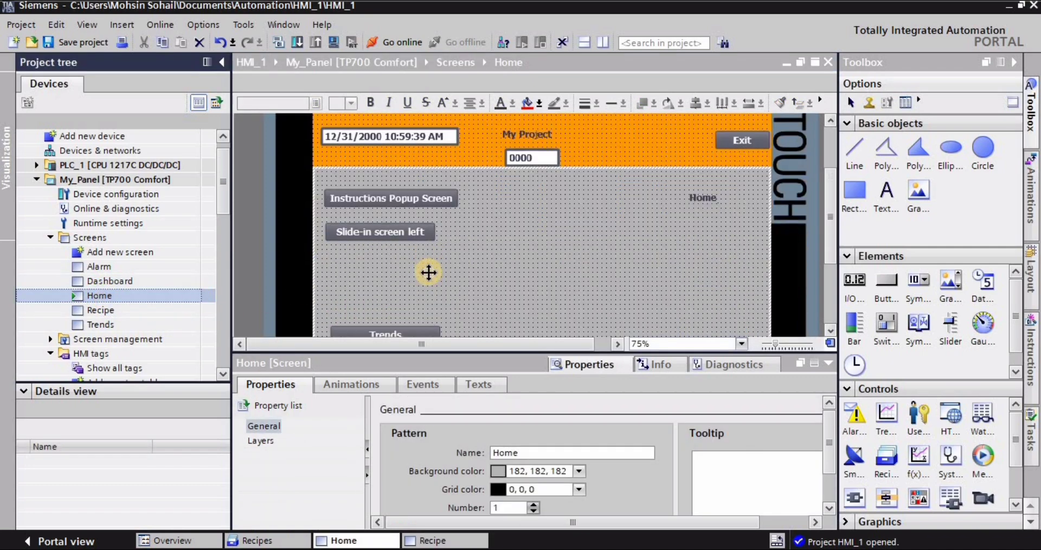
scroll(429, 272, "down", 4)
left_click_drag(102, 312, 509, 201)
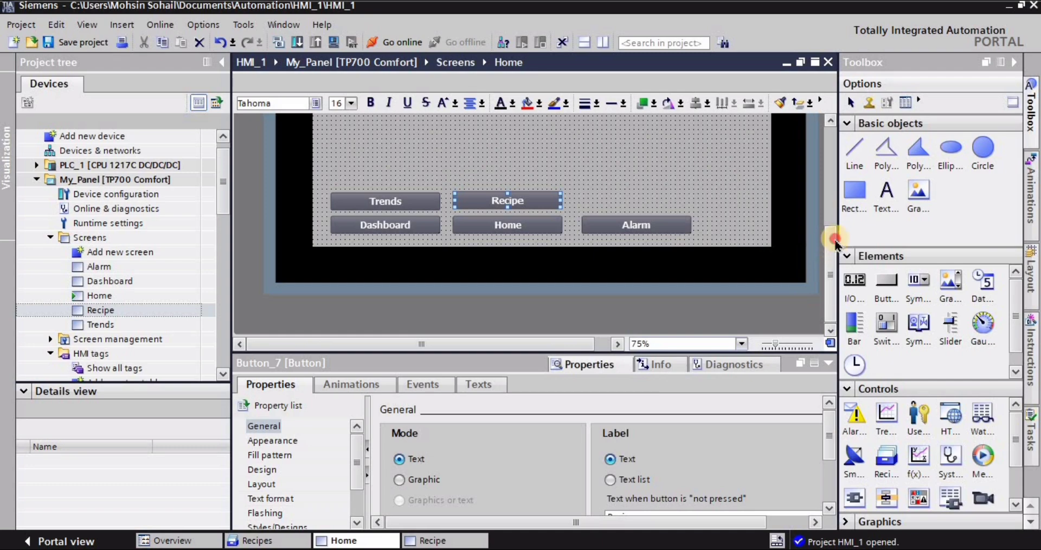
scroll(835, 244, "up", 5)
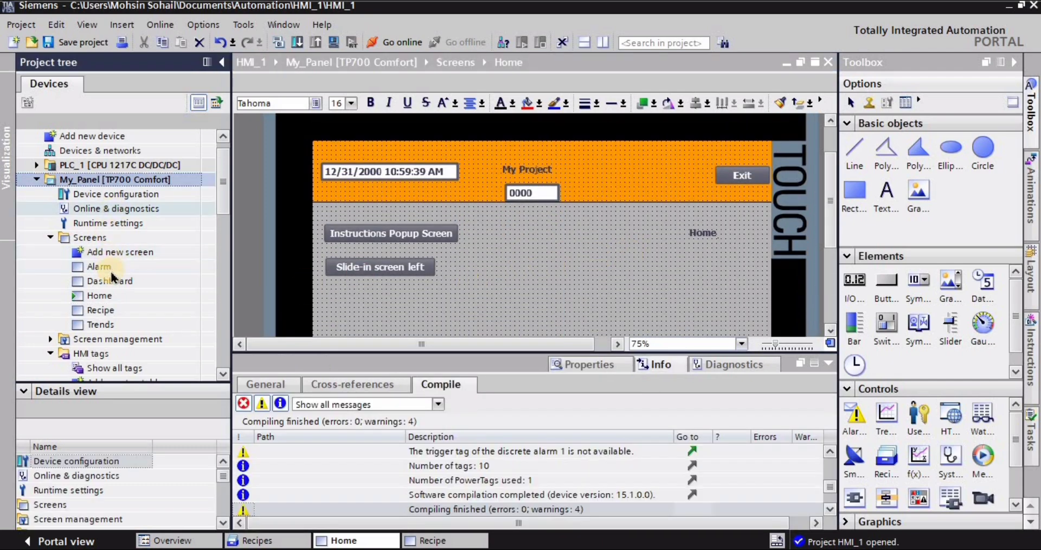
Reopen the Recipe screen and bring up Recipe view_1's toolbar button properties
left_click(99, 311)
left_click(110, 313)
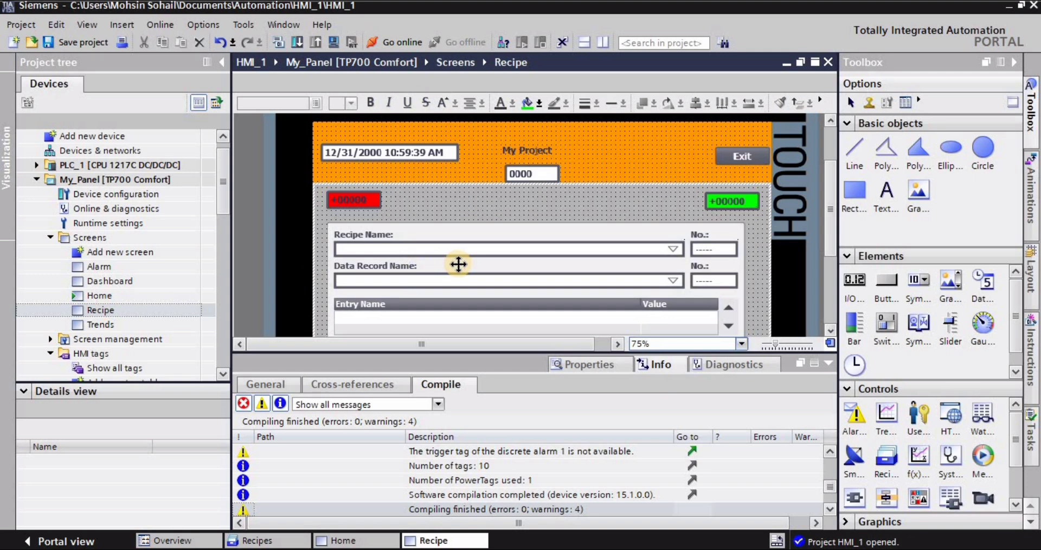
scroll(458, 264, "down", 3)
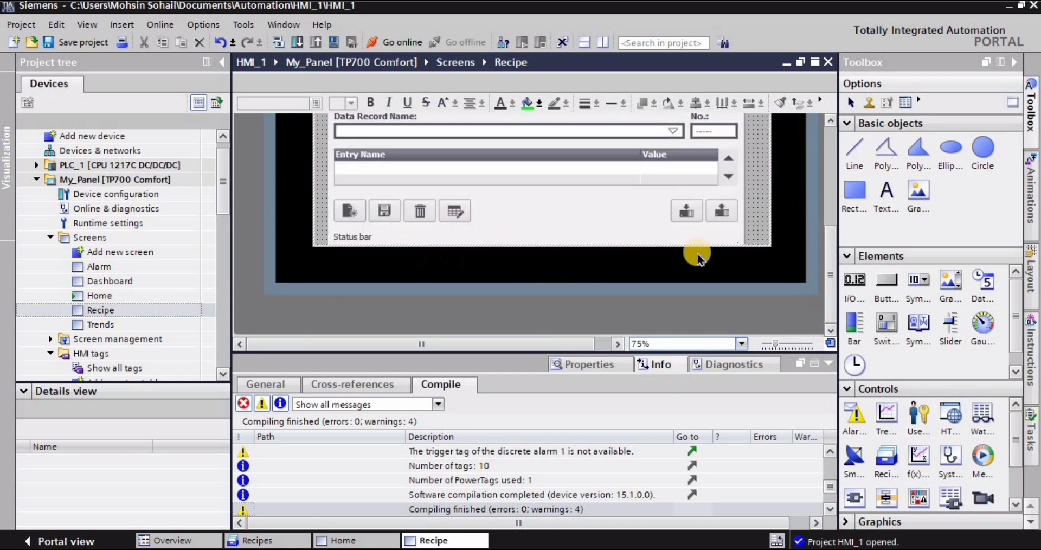
left_click_drag(828, 254, 821, 239)
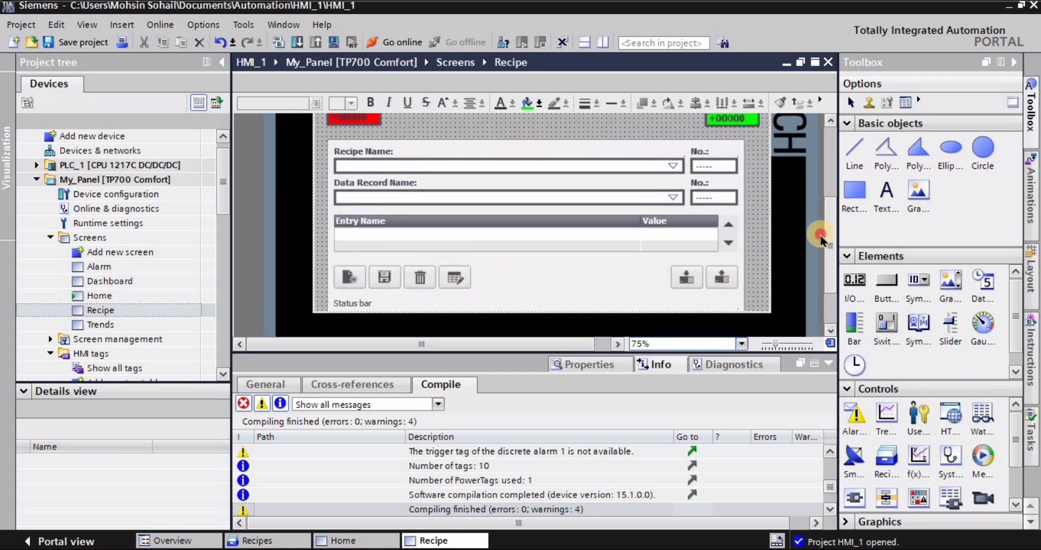
left_click(495, 142)
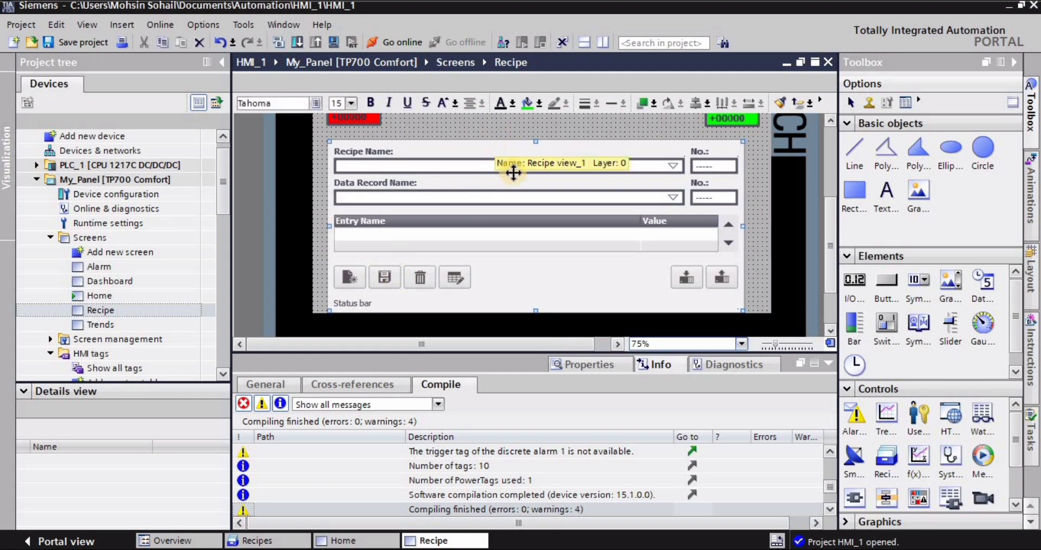
left_click(580, 371)
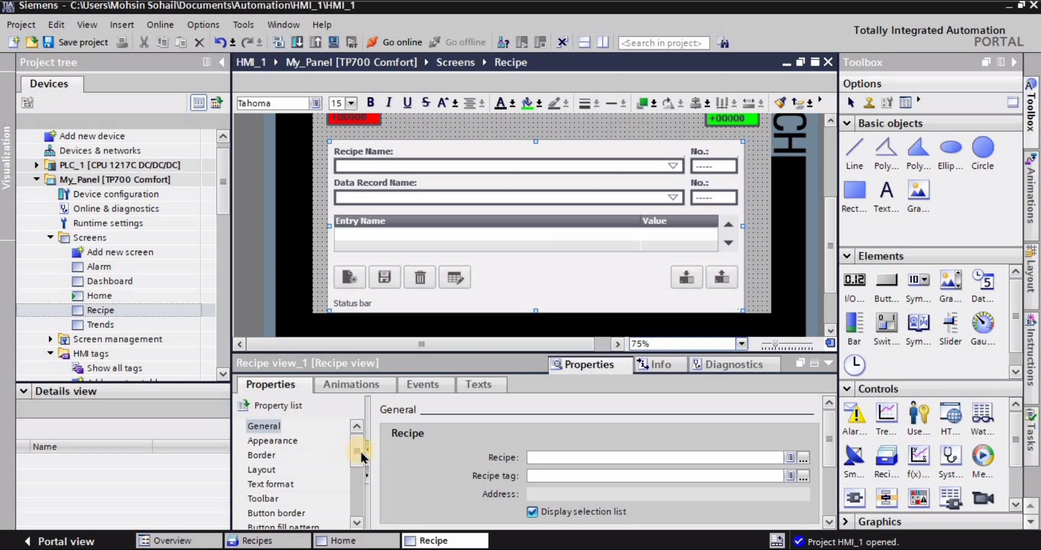
left_click(263, 497)
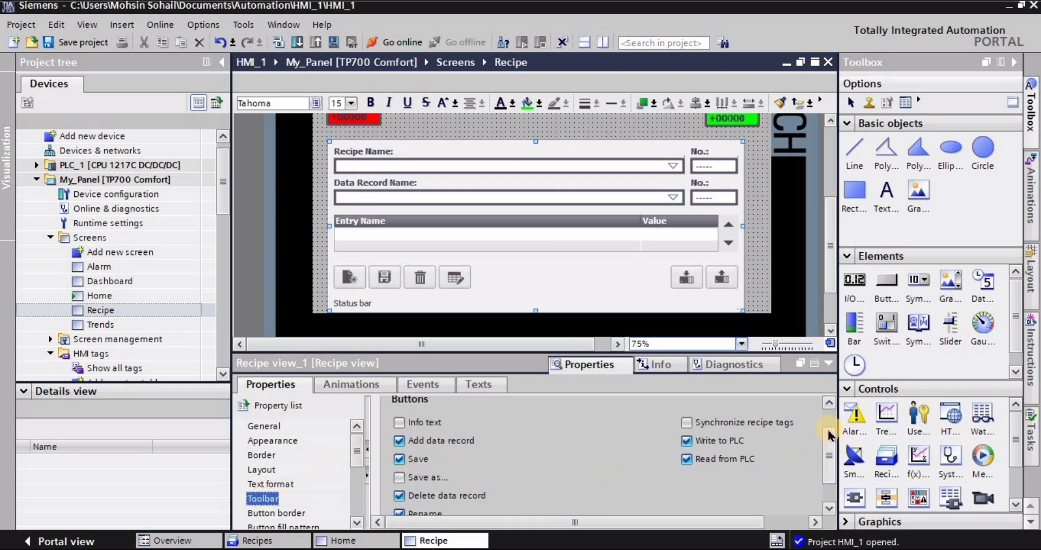
Enable the Save as... button in Recipe view_1's toolbar, then select My_Panel in the project tree
left_click_drag(830, 454, 833, 460)
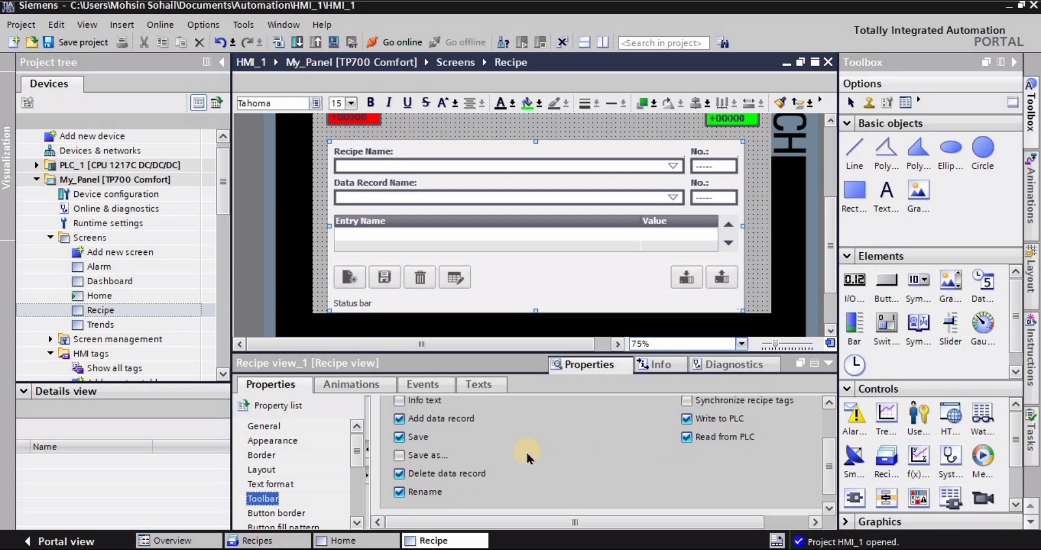
left_click(399, 456)
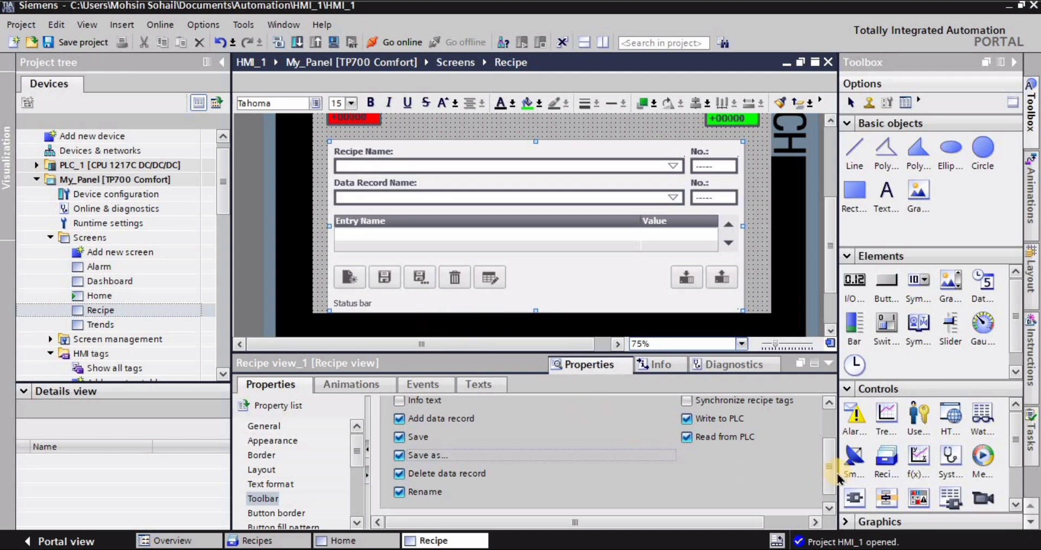
scroll(829, 466, "up", 2)
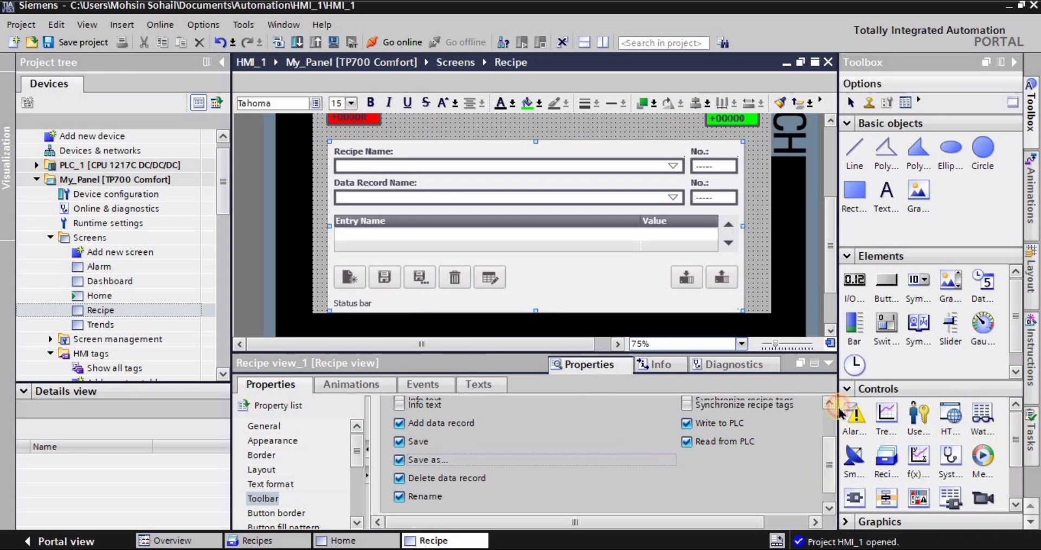
left_click(101, 180)
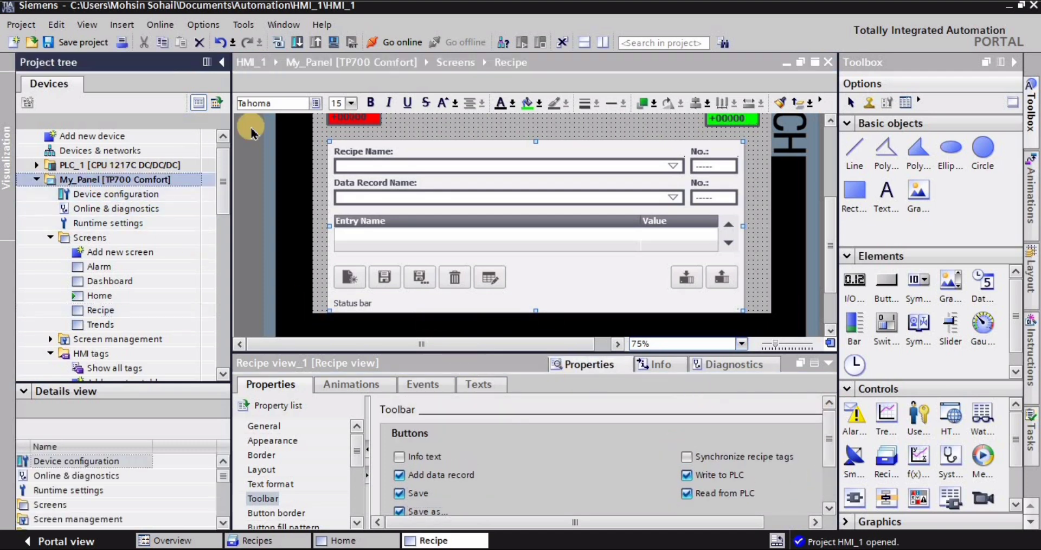
Start the panel simulation, maximize WinCC Runtime and open the Recipe screen's recipe list
left_click(332, 41)
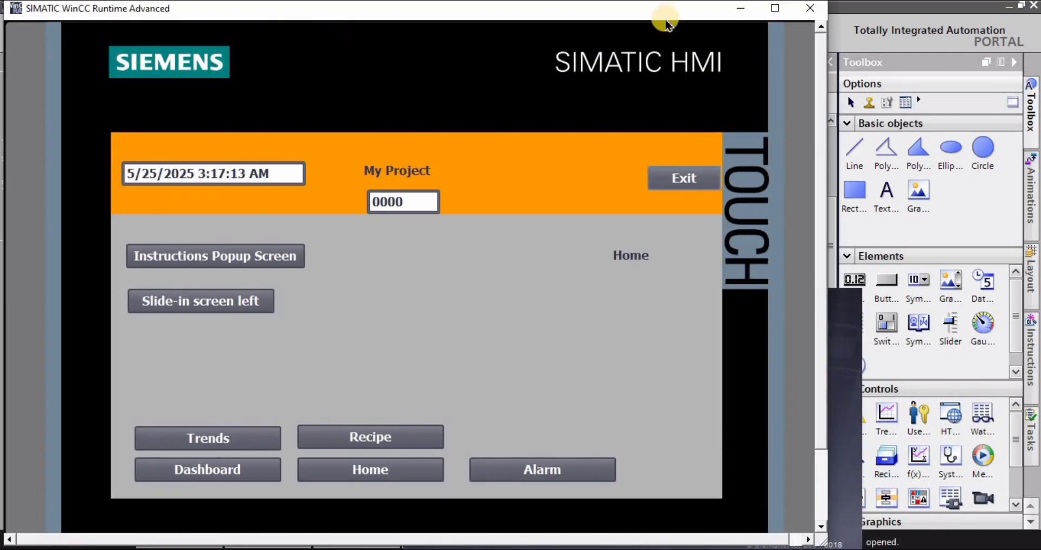
left_click(778, 12)
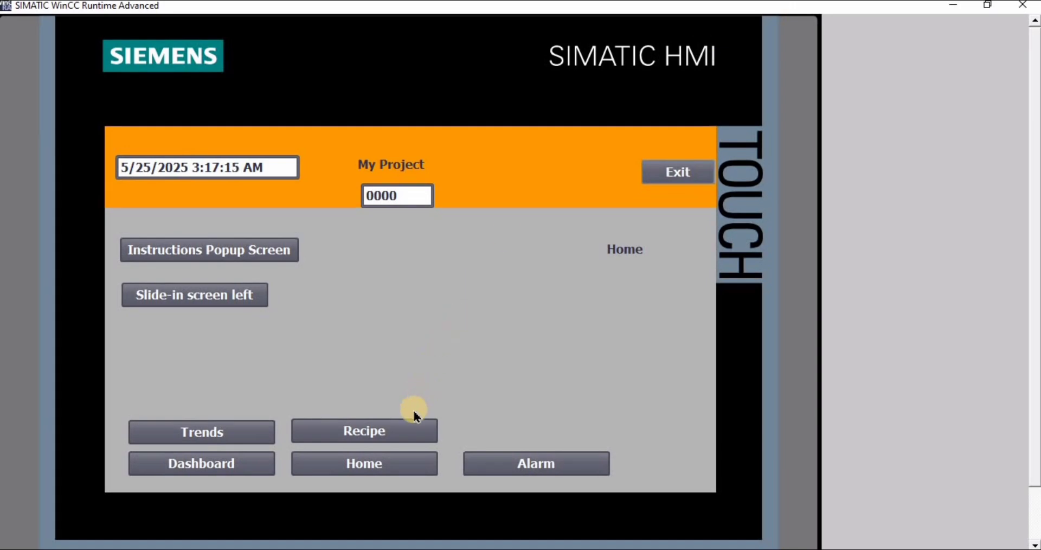
left_click(367, 434)
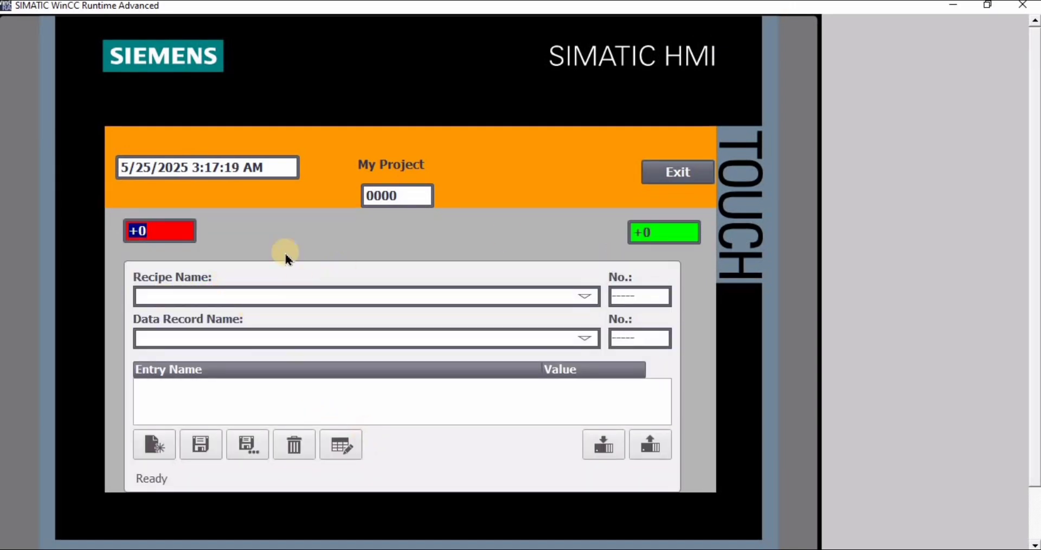
left_click(211, 298)
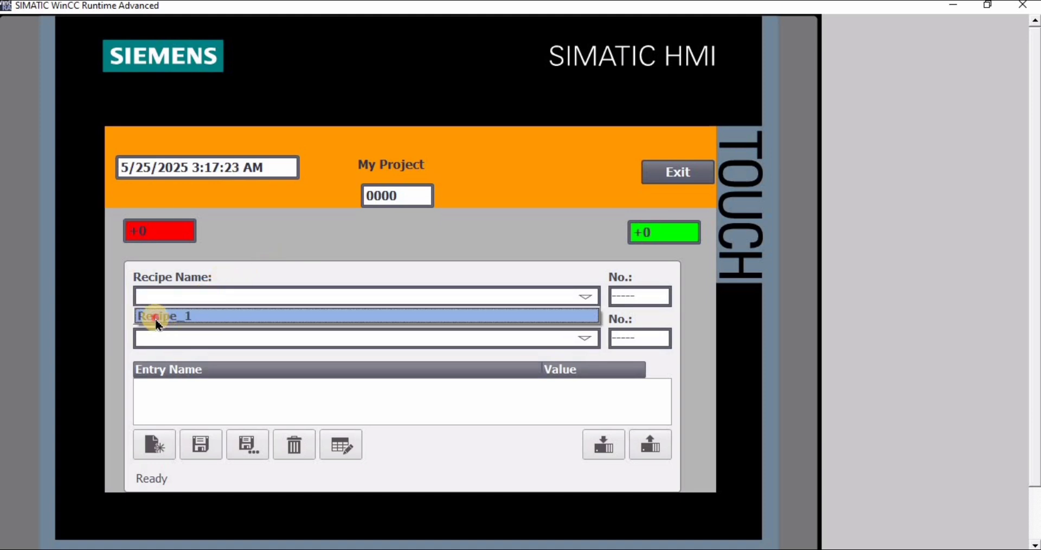
Choose Recipe_1 and name a new data record rec1
left_click(155, 317)
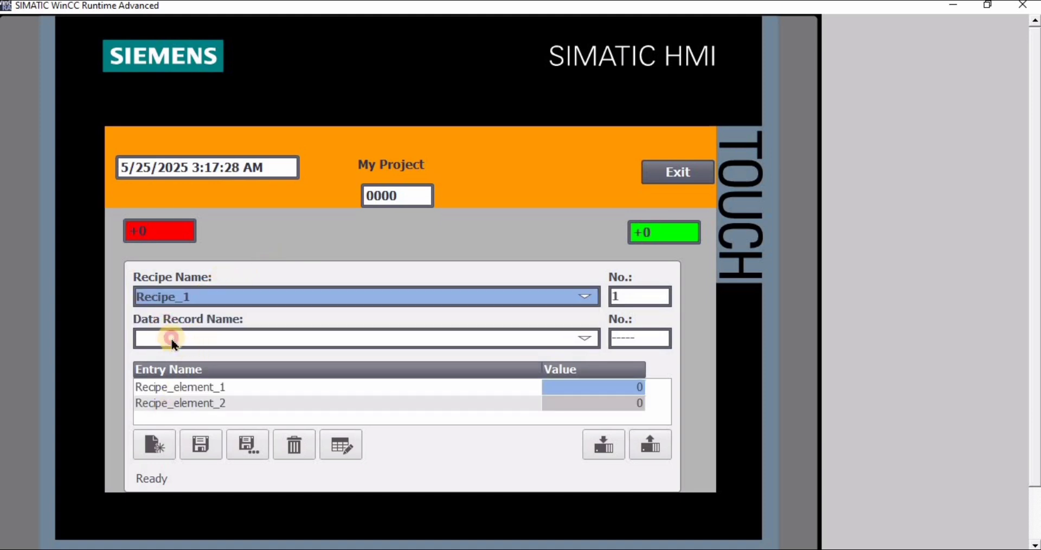
left_click(171, 338)
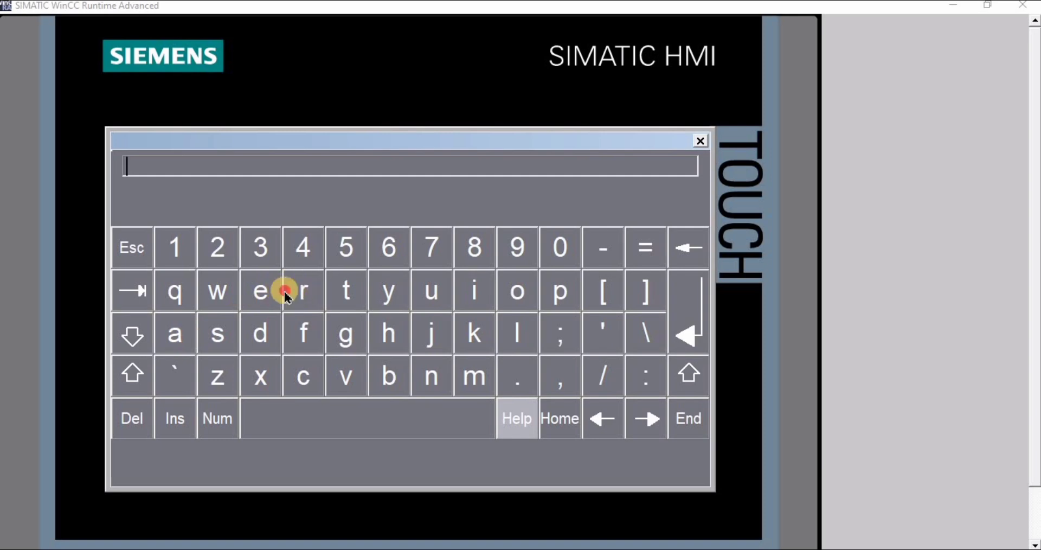
left_click(308, 379)
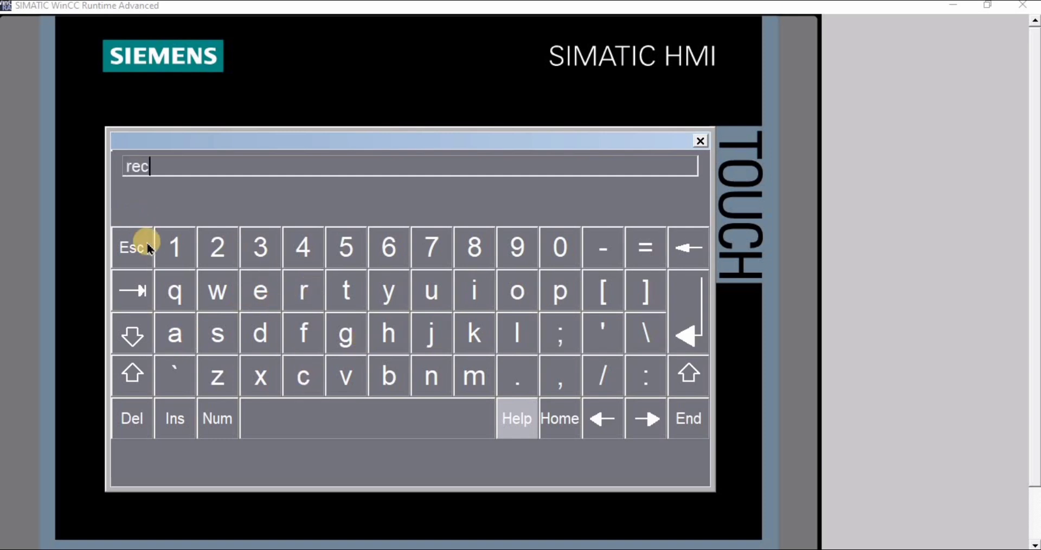
left_click(169, 248)
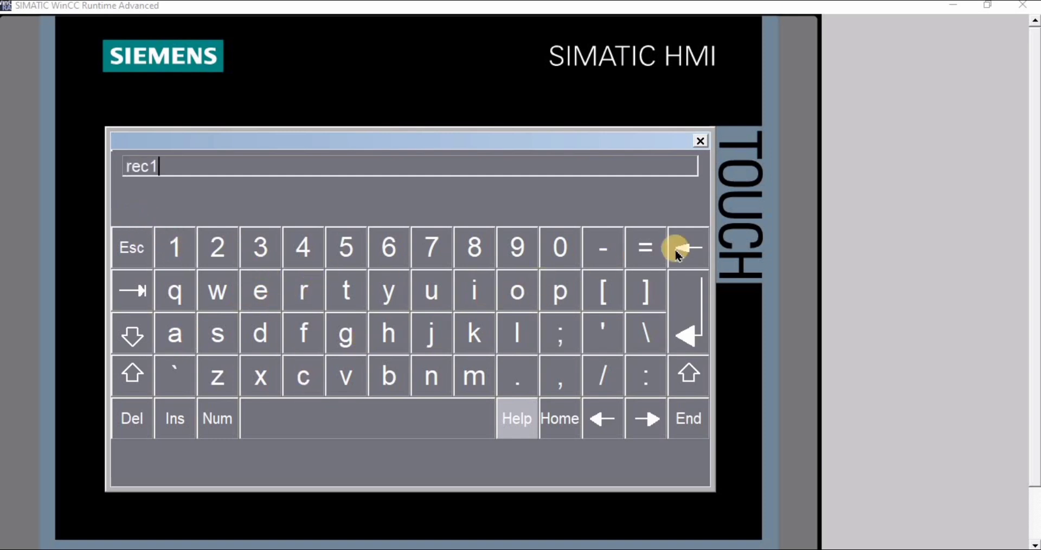
left_click(698, 315)
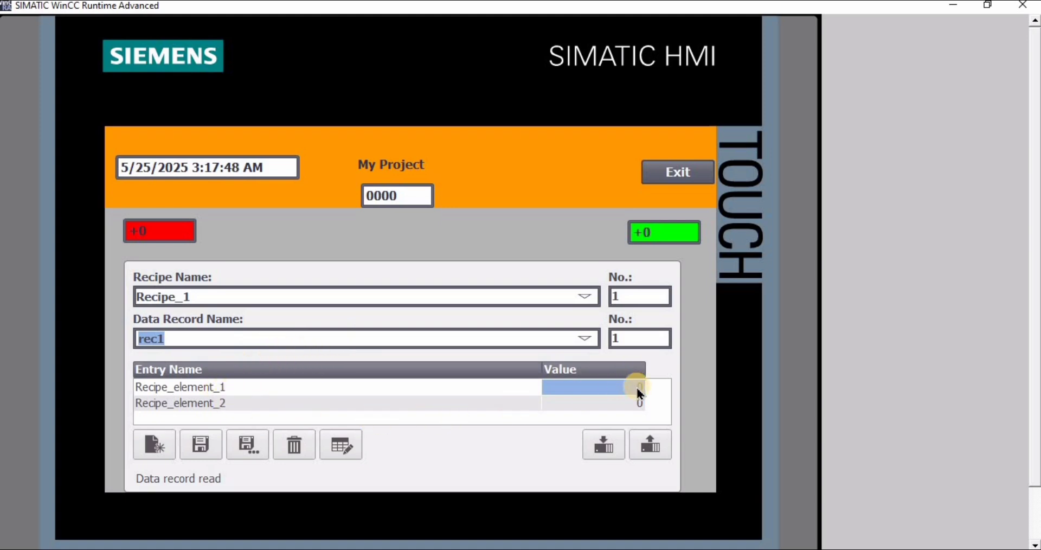
Set Recipe_element_1 to 32 and Recipe_element_2 to 62 with the keypad
left_click(637, 388)
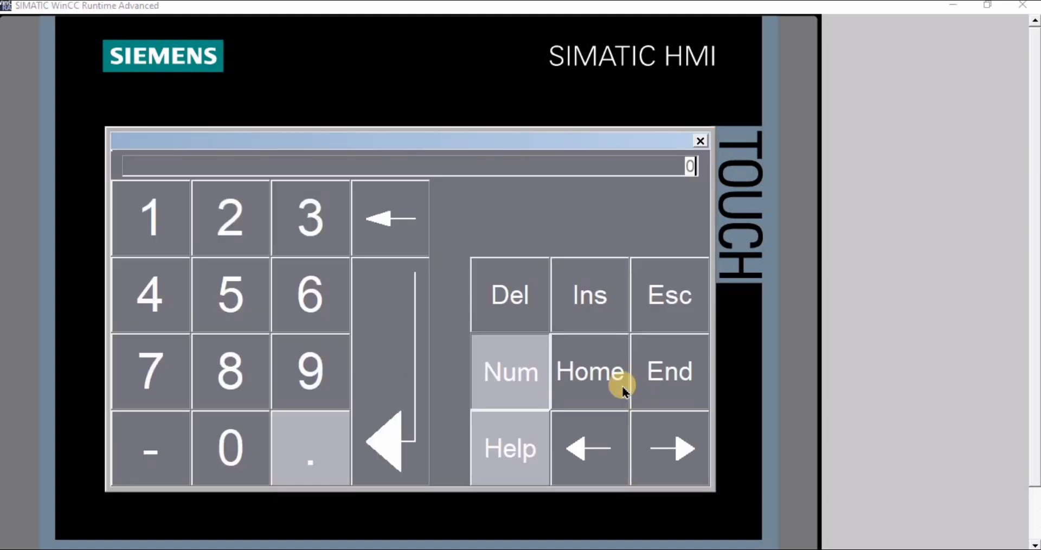
left_click(314, 228)
left_click(230, 215)
left_click(402, 379)
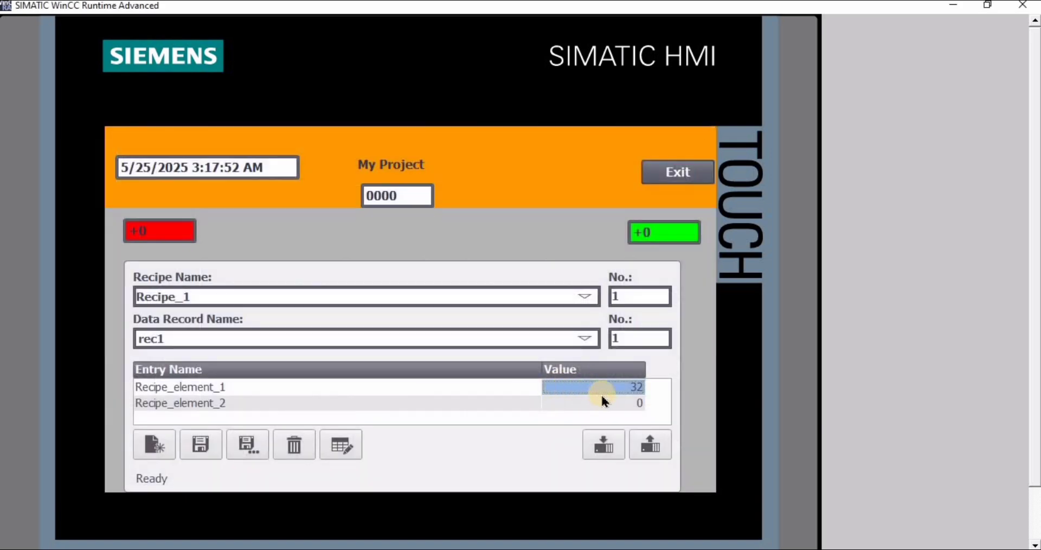
left_click(633, 401)
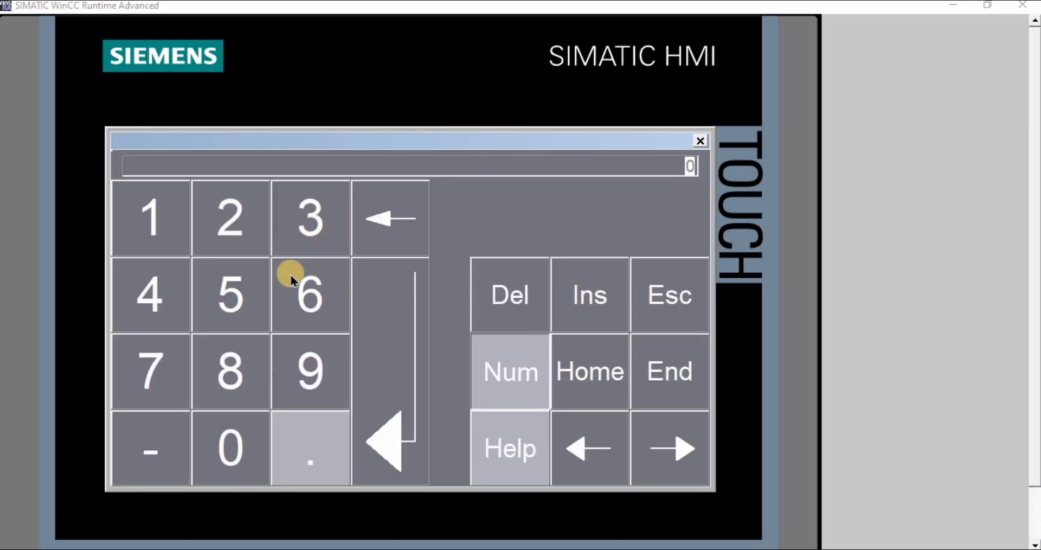
left_click(296, 291)
left_click(230, 223)
left_click(407, 389)
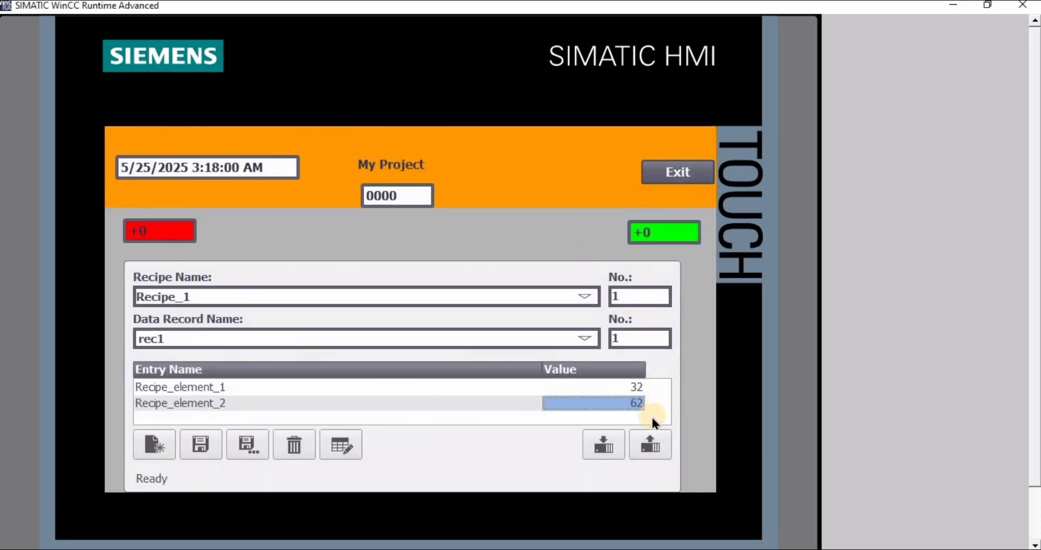
Write rec1's values 32 and 62 to the PLC, save rec1, then rename the record rec3
left_click(600, 444)
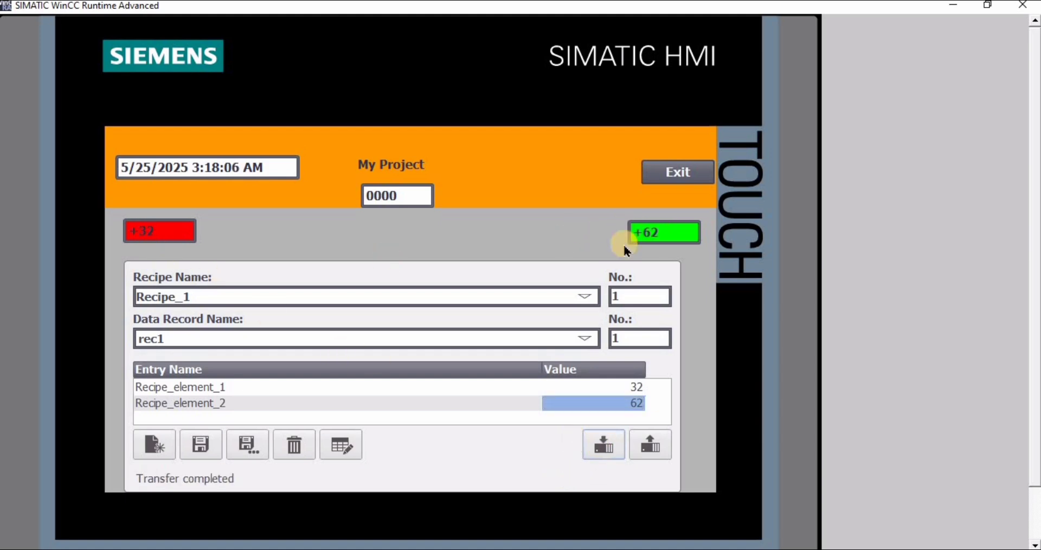
left_click(199, 447)
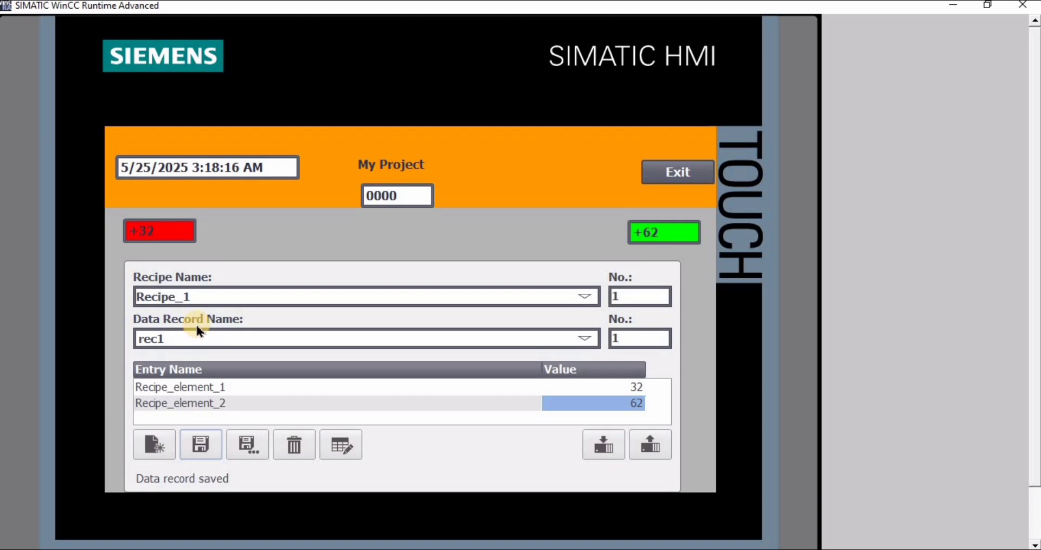
left_click(183, 337)
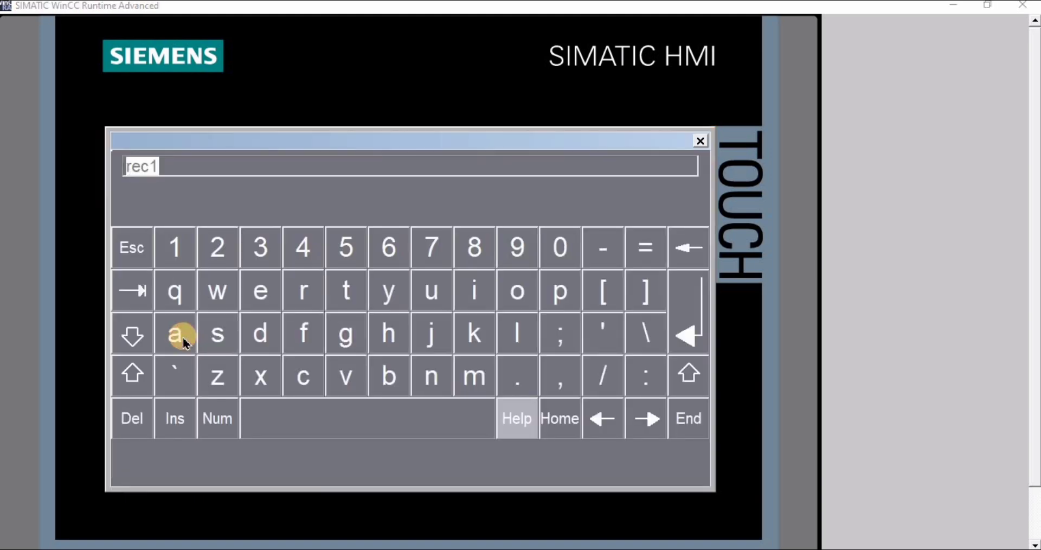
left_click(297, 288)
left_click(265, 288)
left_click(311, 418)
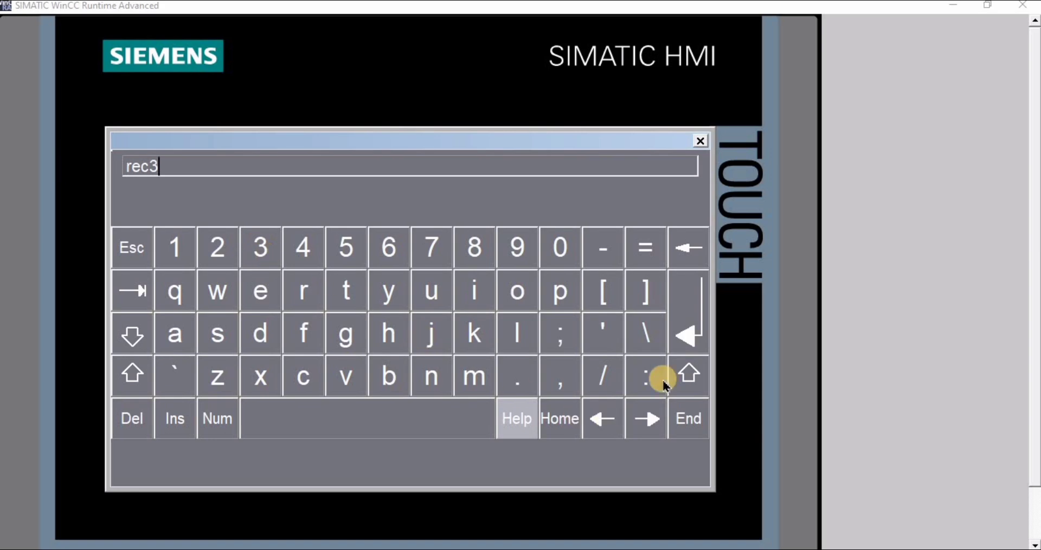
left_click(686, 328)
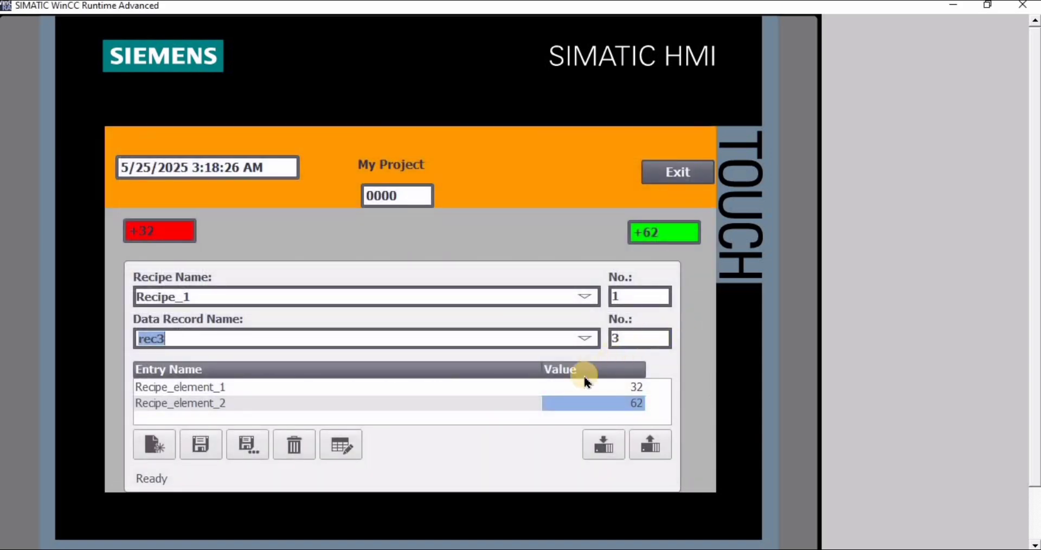
Change the red PLC value to 23 and the green one to 8
left_click(167, 234)
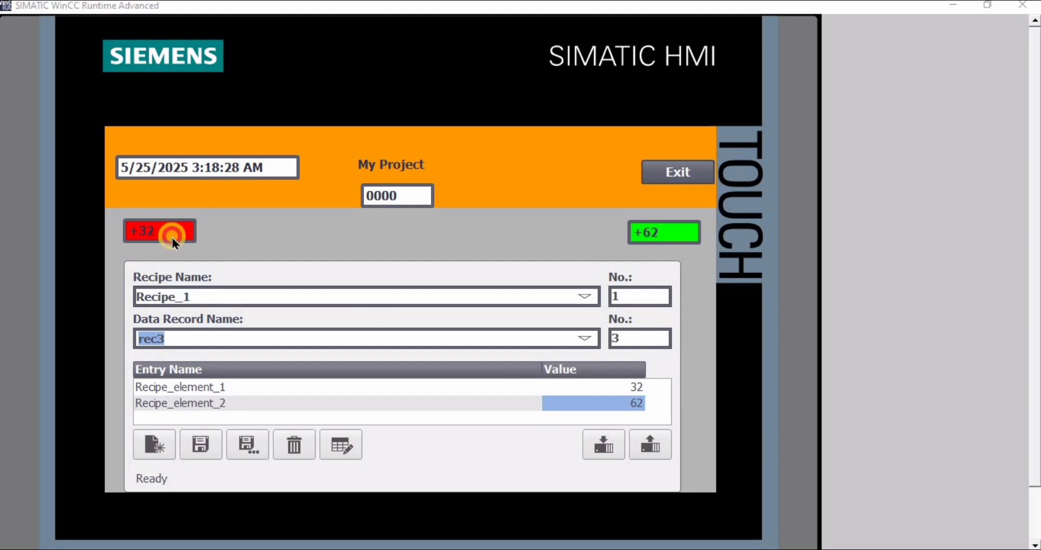
left_click(239, 235)
left_click(302, 221)
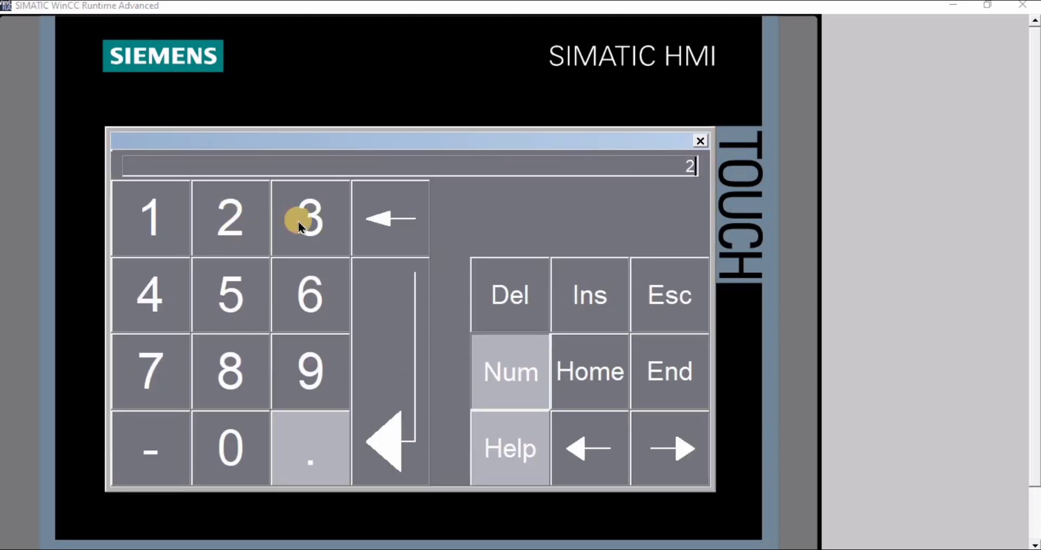
left_click(408, 414)
left_click(665, 243)
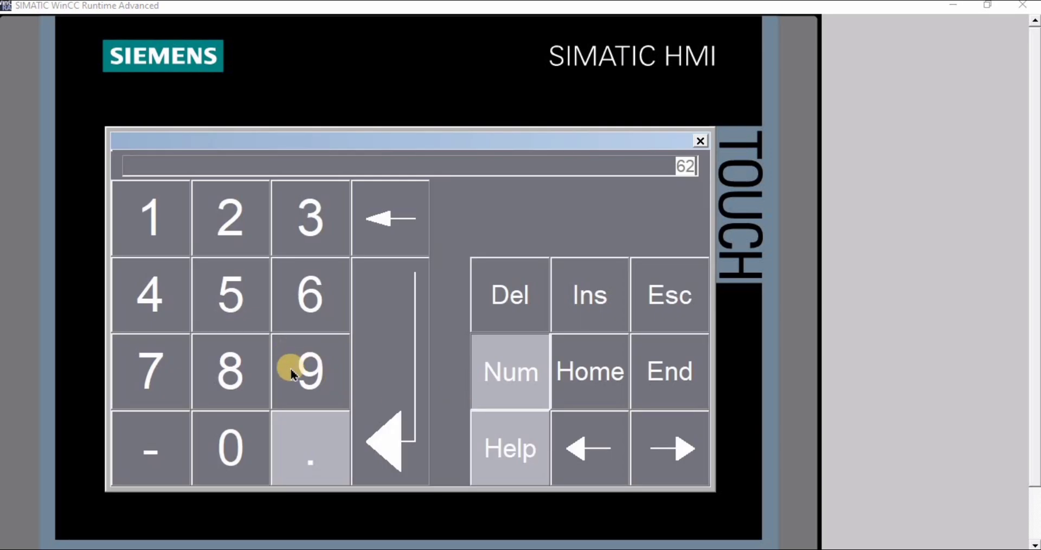
left_click(232, 443)
left_click(233, 373)
left_click(410, 418)
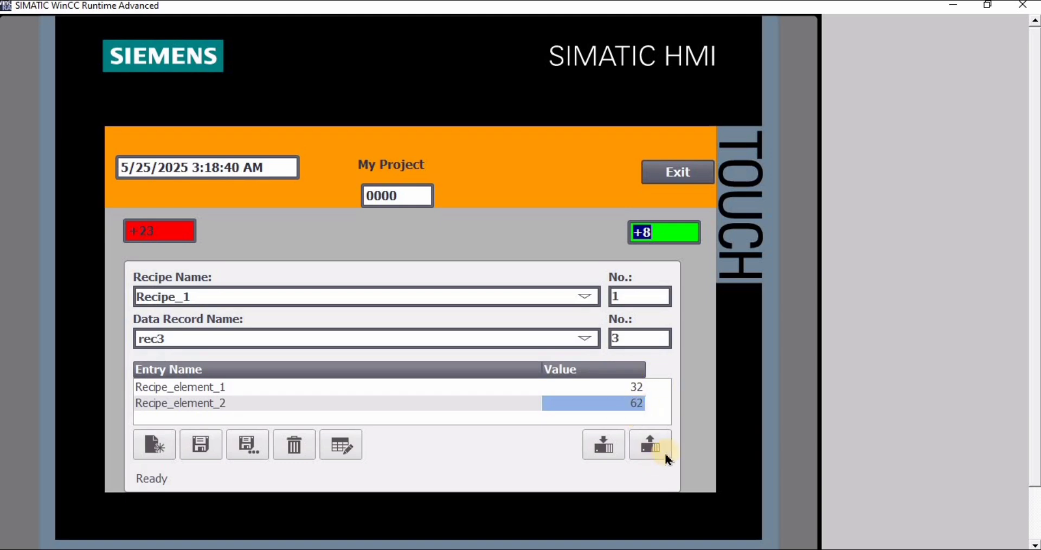
Read the PLC values 23 and 8 back into record rec3
left_click(651, 446)
left_click(638, 399)
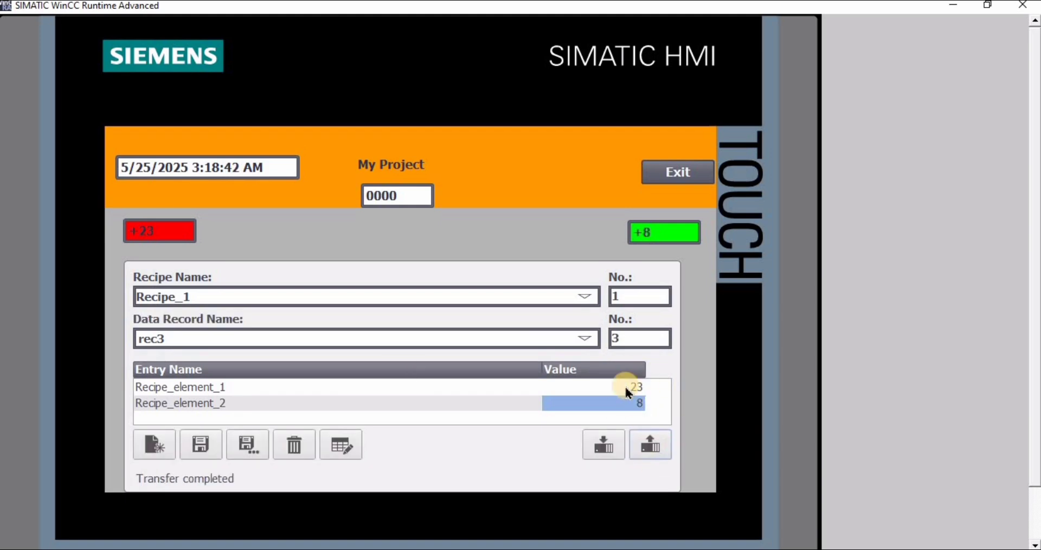
left_click(140, 223)
left_click(662, 231)
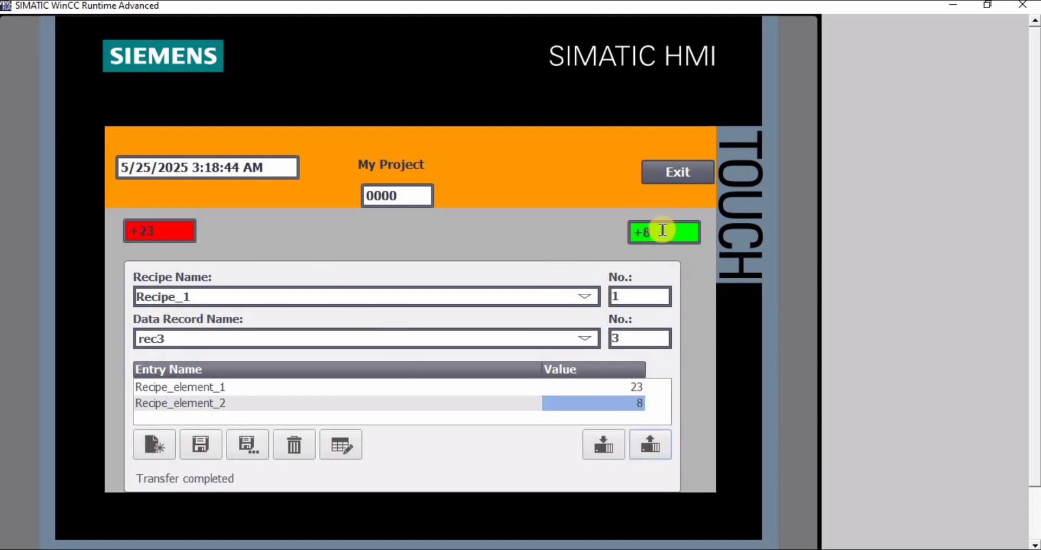
left_click(656, 449)
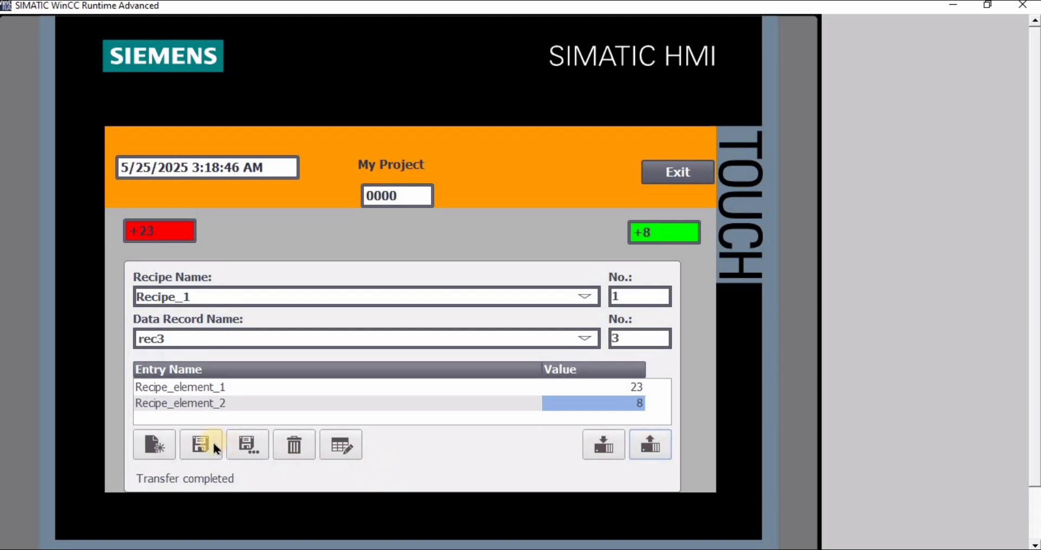
Save rec3 via Save As, then delete data record rec4 from Recipe_1
left_click(250, 439)
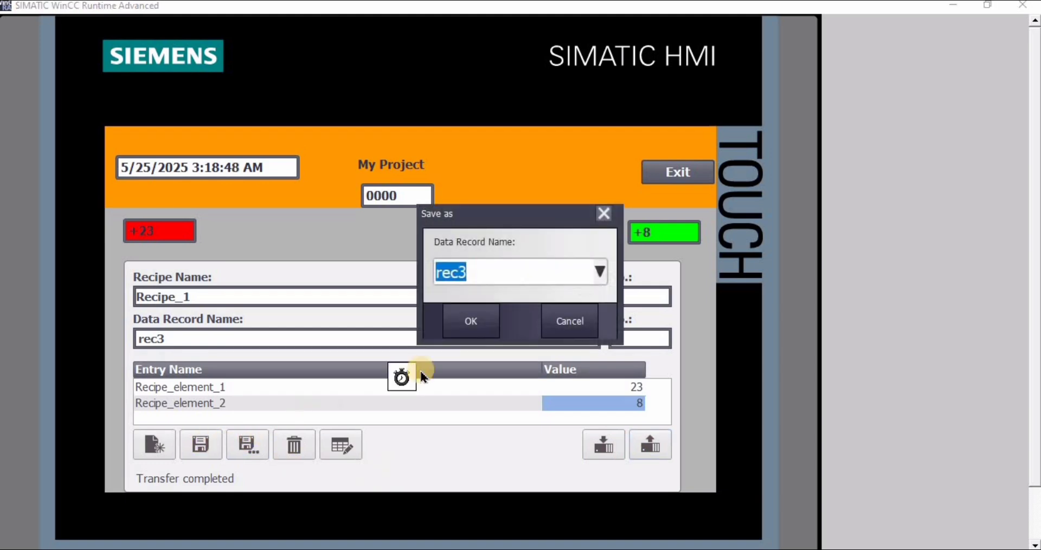
left_click(467, 309)
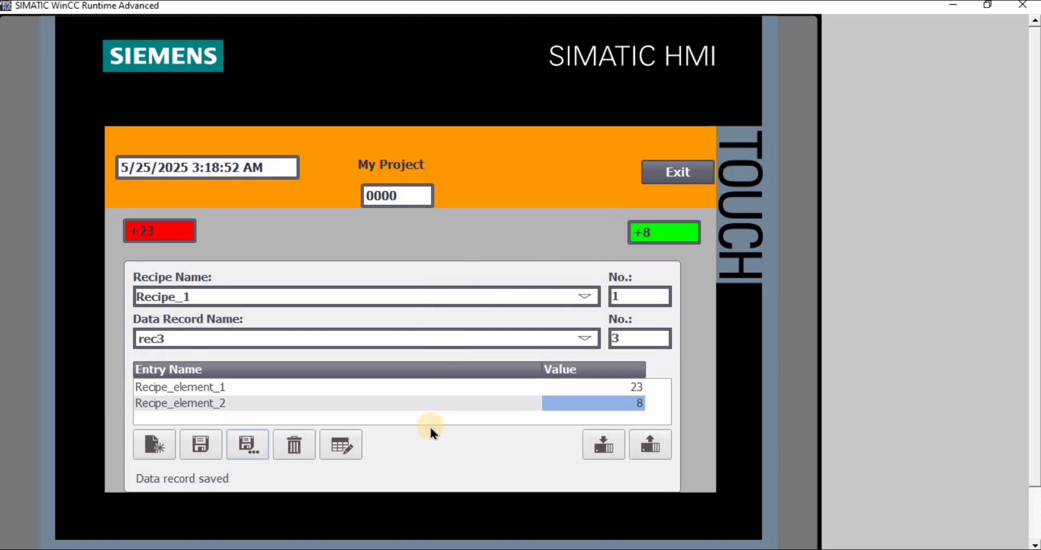
left_click(339, 450)
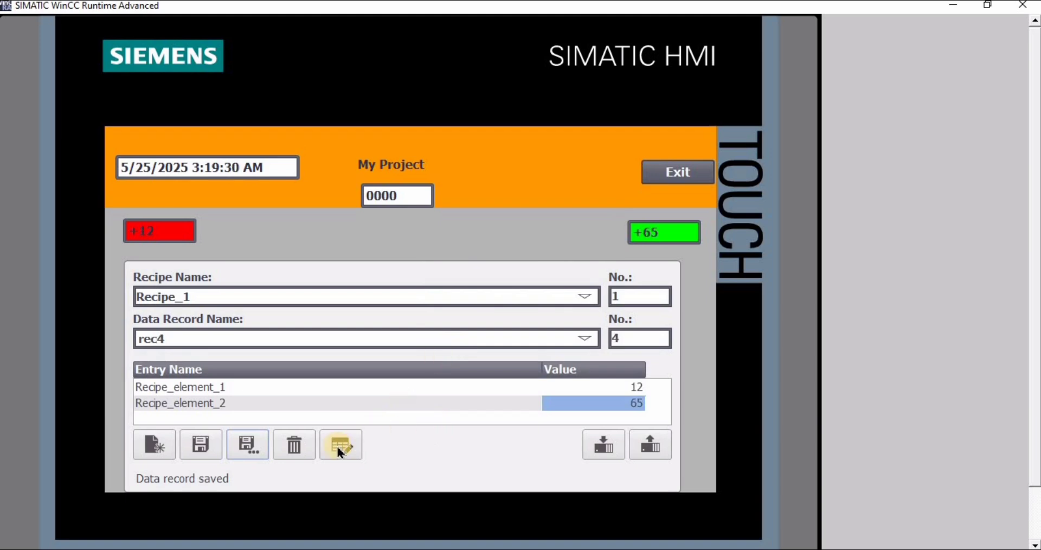
left_click(294, 443)
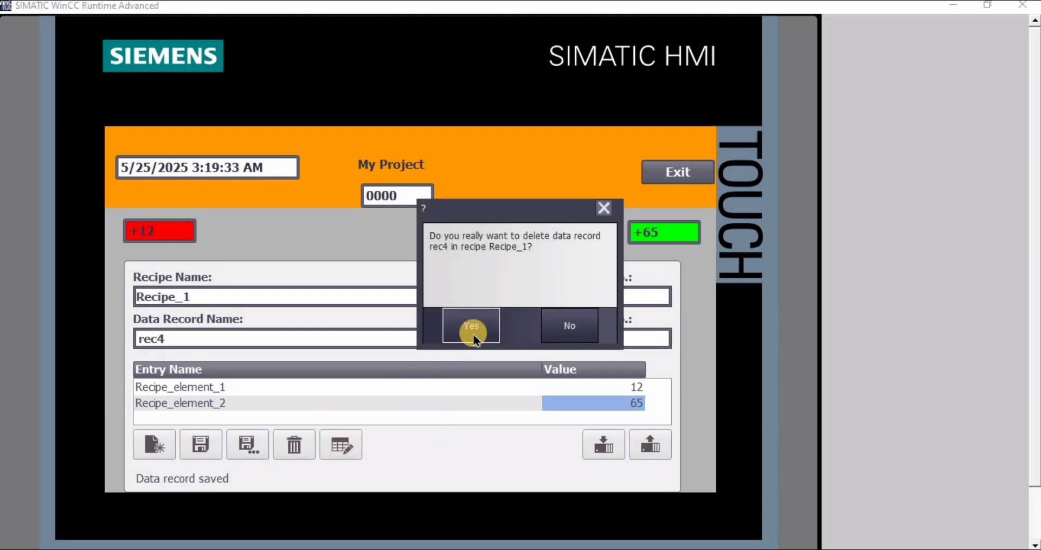
left_click(472, 332)
left_click(296, 446)
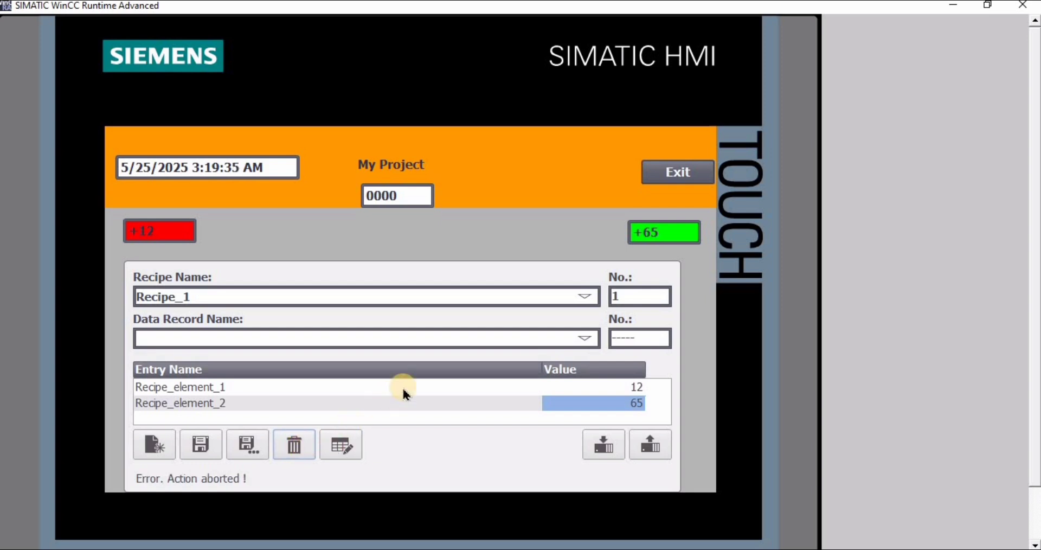